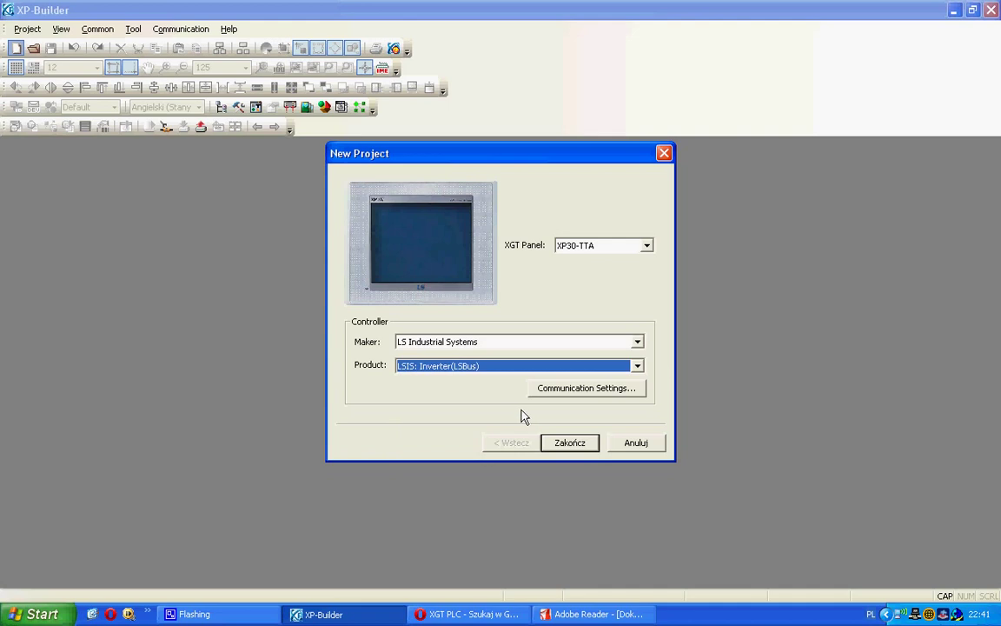
# - Open the new project's communication settings, review the RS485 serial parameters, and accept the panel properties
pyautogui.click(573, 393)
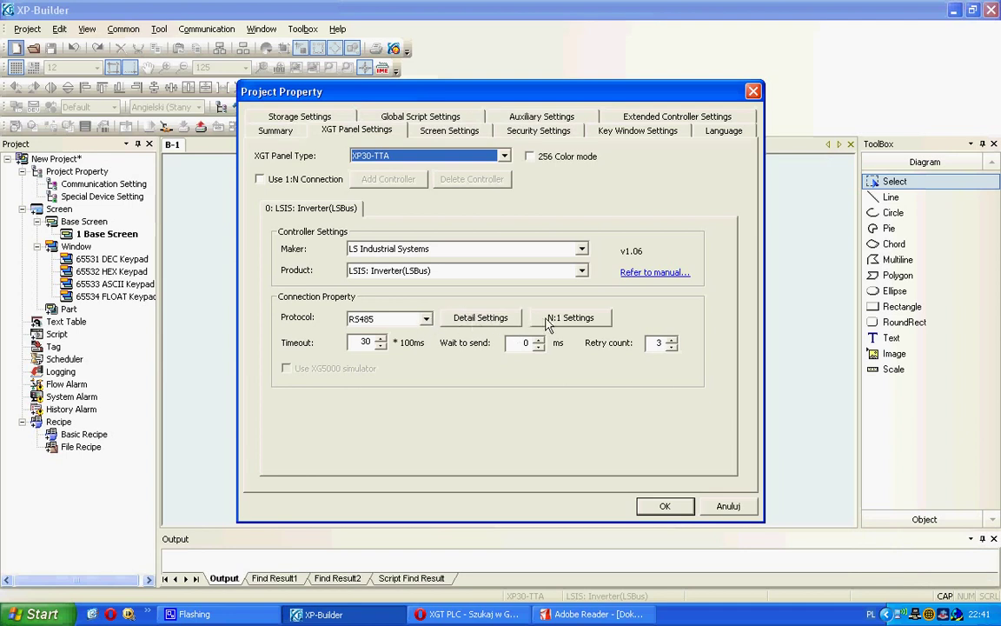
pyautogui.click(504, 320)
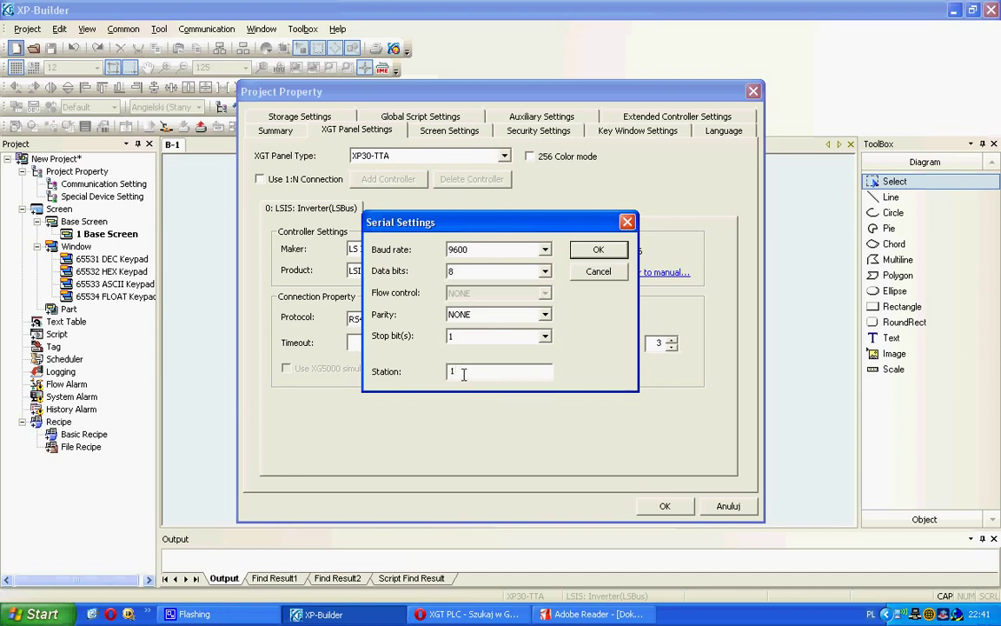
pyautogui.click(599, 250)
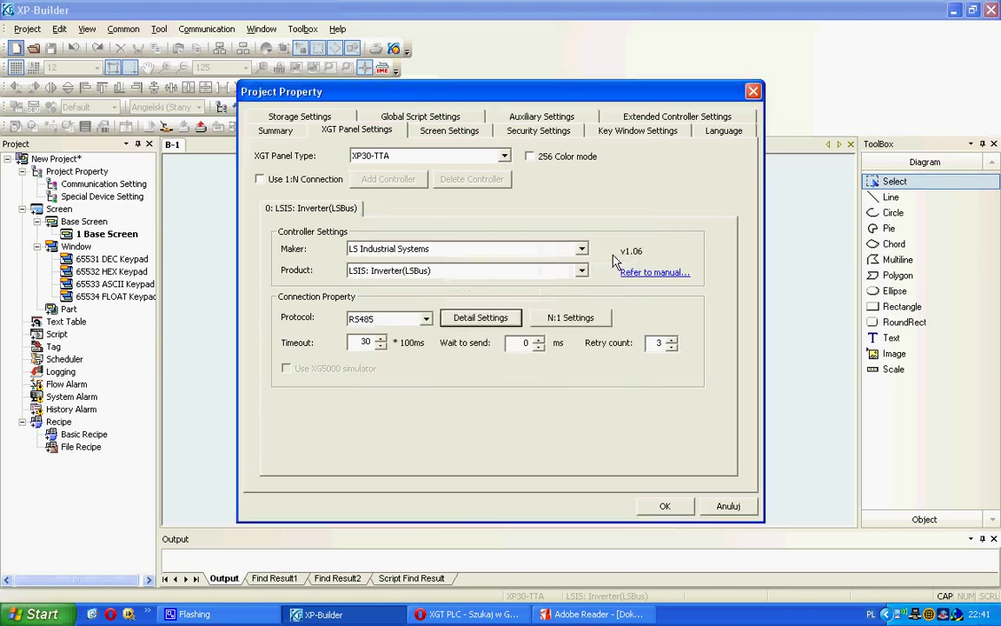
pyautogui.click(670, 512)
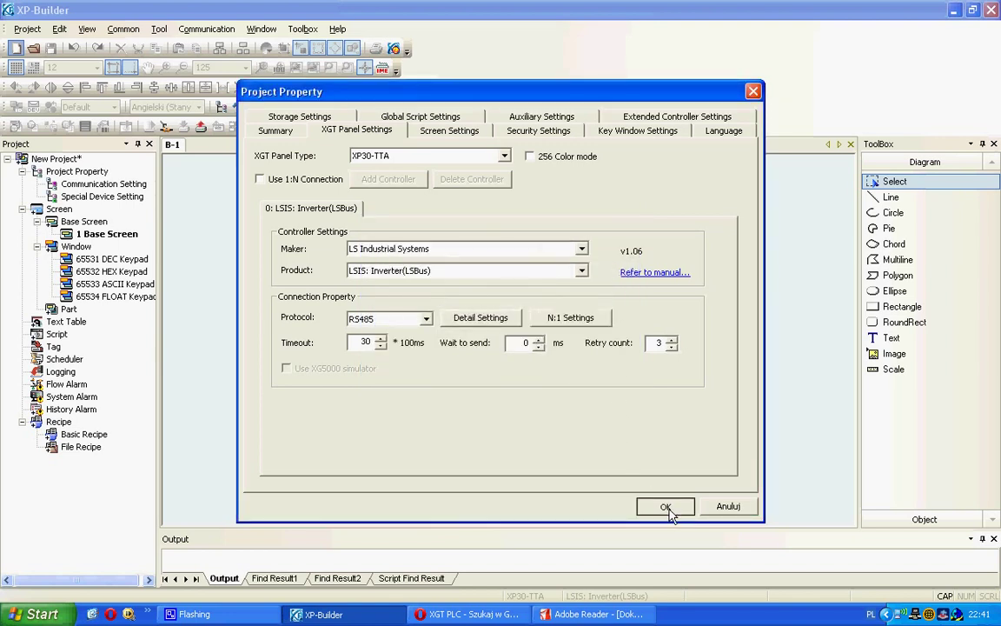
pyautogui.click(665, 509)
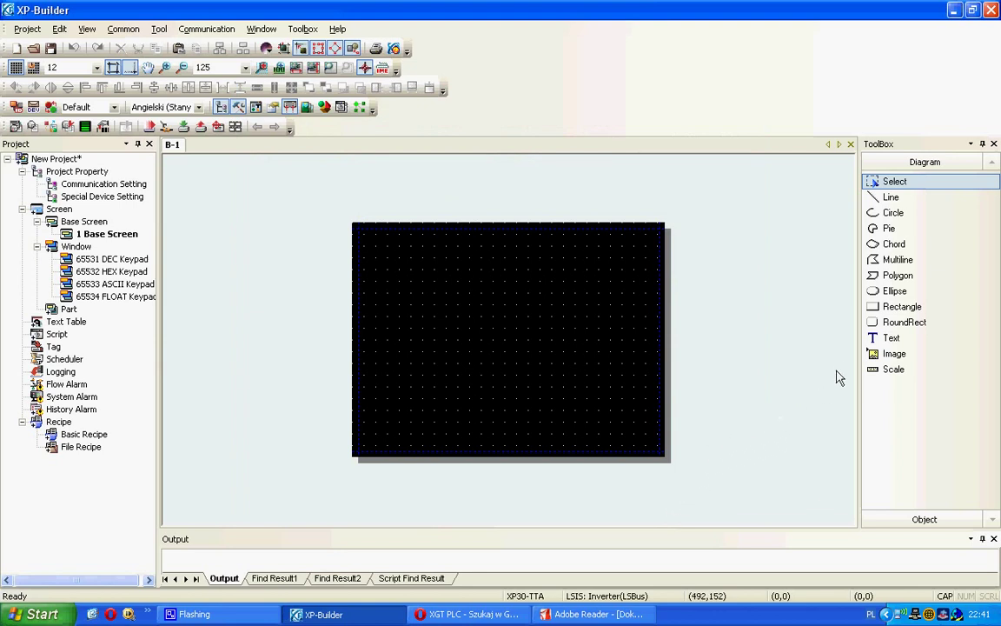
# - Switch to the iG5A manual in Adobe Reader and look up "LISTA ADRESÓW" to examine the frequency reference address
pyautogui.click(619, 614)
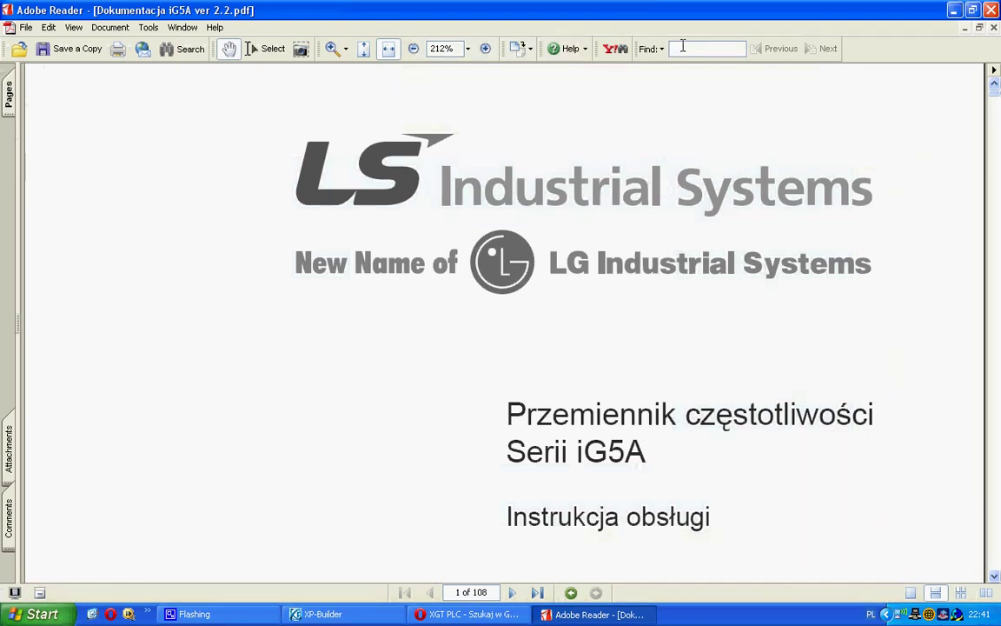
pyautogui.write('LISTA AD')
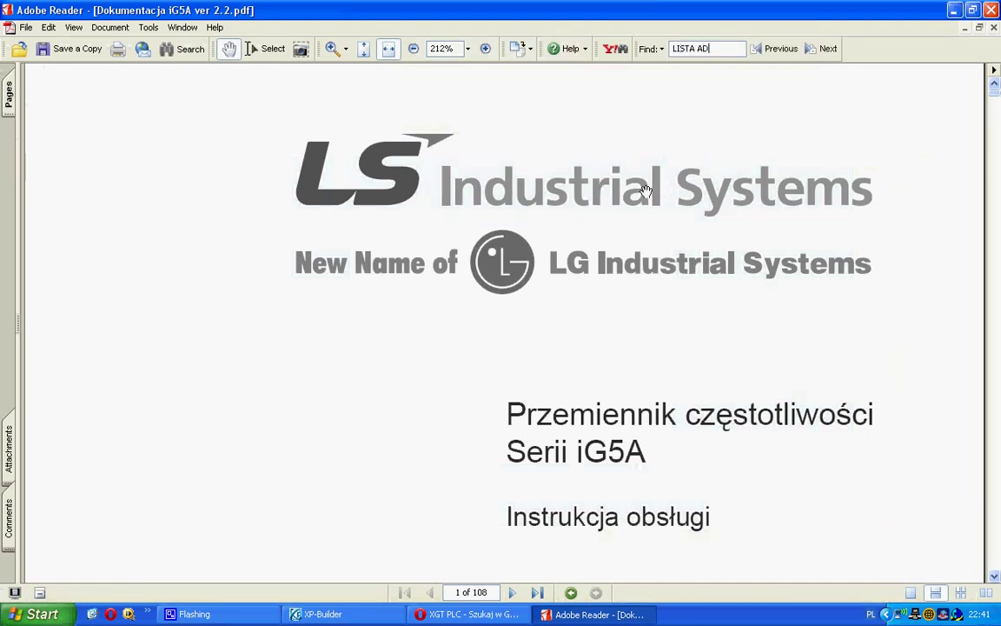
pyautogui.write('RESOWE')
pyautogui.press('Return')
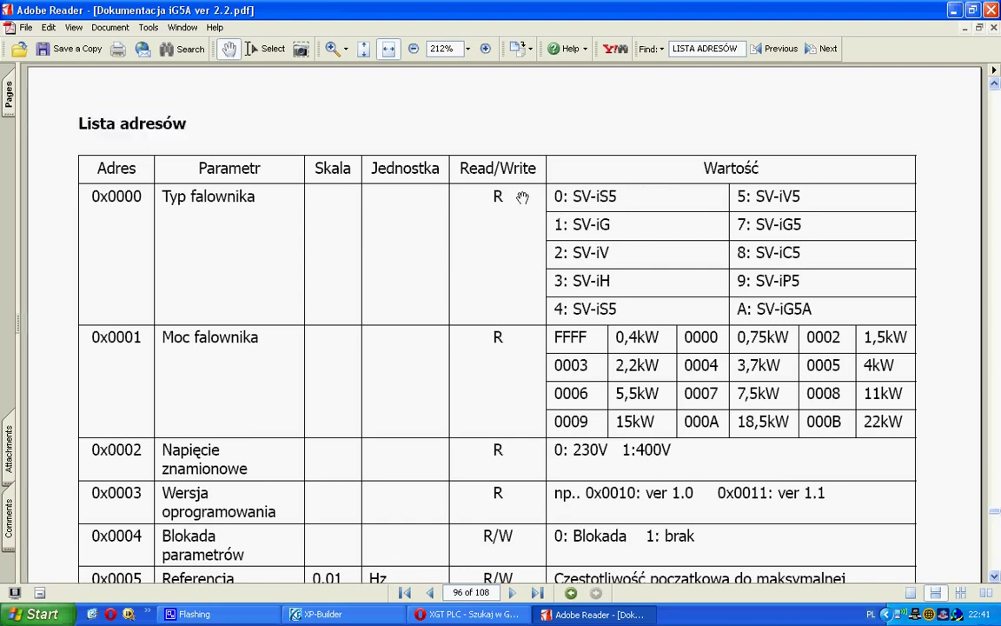
pyautogui.moveTo(471, 501); pyautogui.dragTo(422, 290)
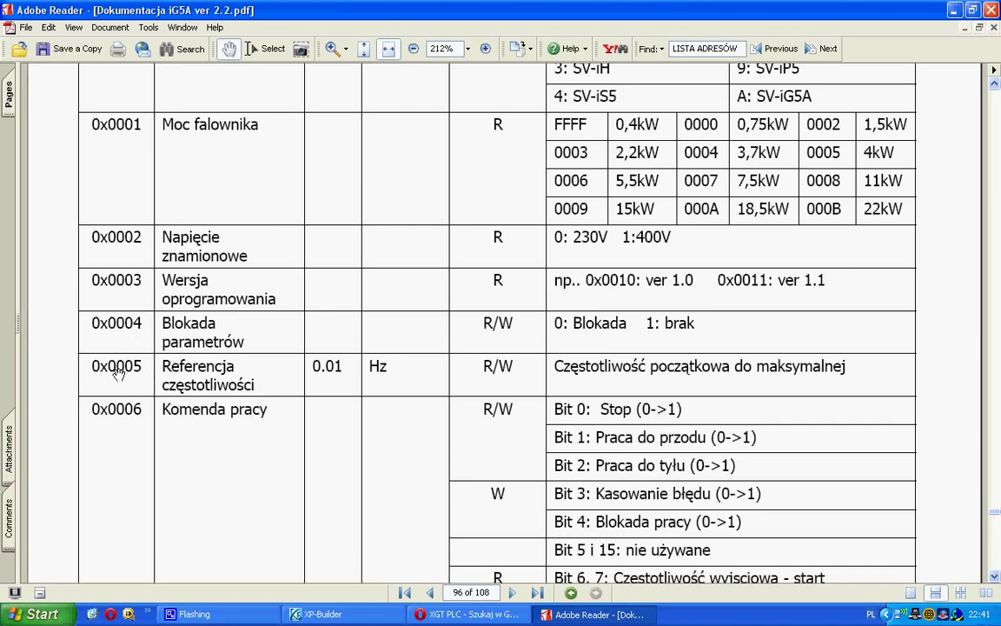
# - Switch back to XP-Builder and add the text label "CZĘSTOTLIWOŚĆ" to the base screen
pyautogui.click(338, 615)
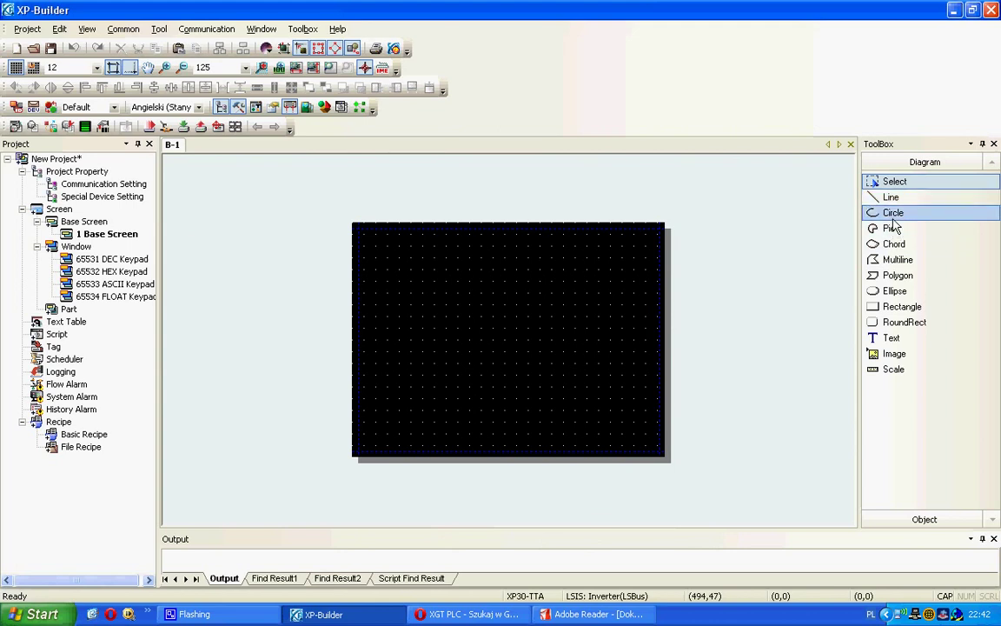
pyautogui.click(891, 338)
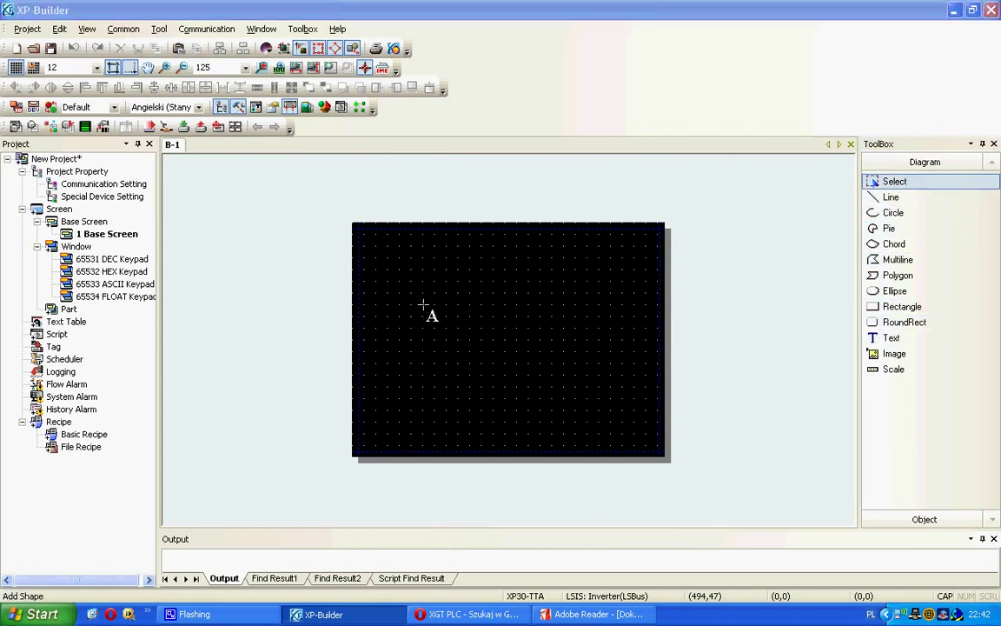
pyautogui.click(424, 304)
pyautogui.write('cZĘSTOTLIWOŚĆ')
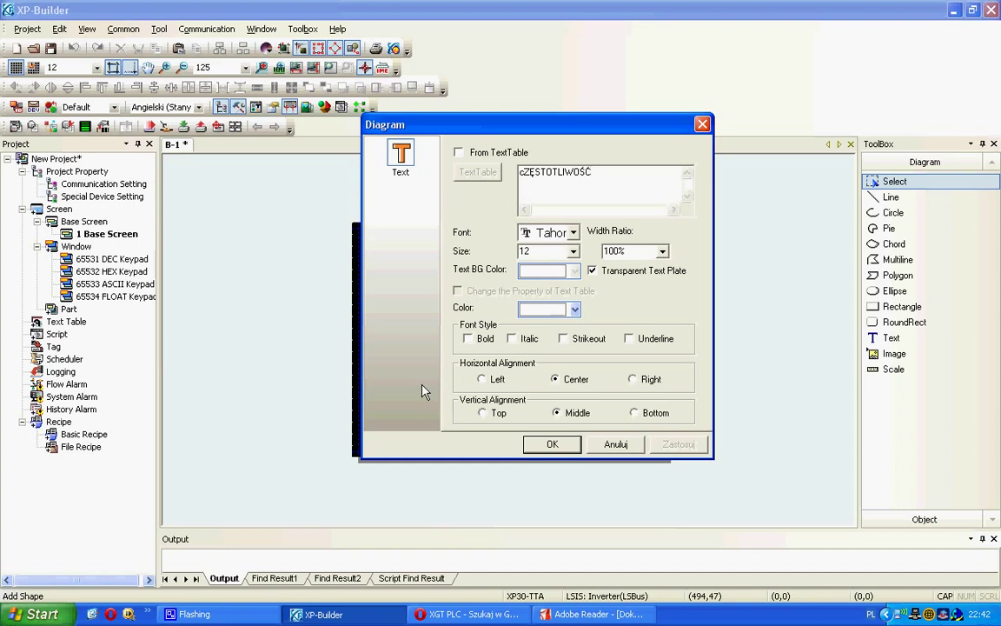
pyautogui.moveTo(524, 180); pyautogui.dragTo(505, 174)
pyautogui.write('C')
pyautogui.click(557, 446)
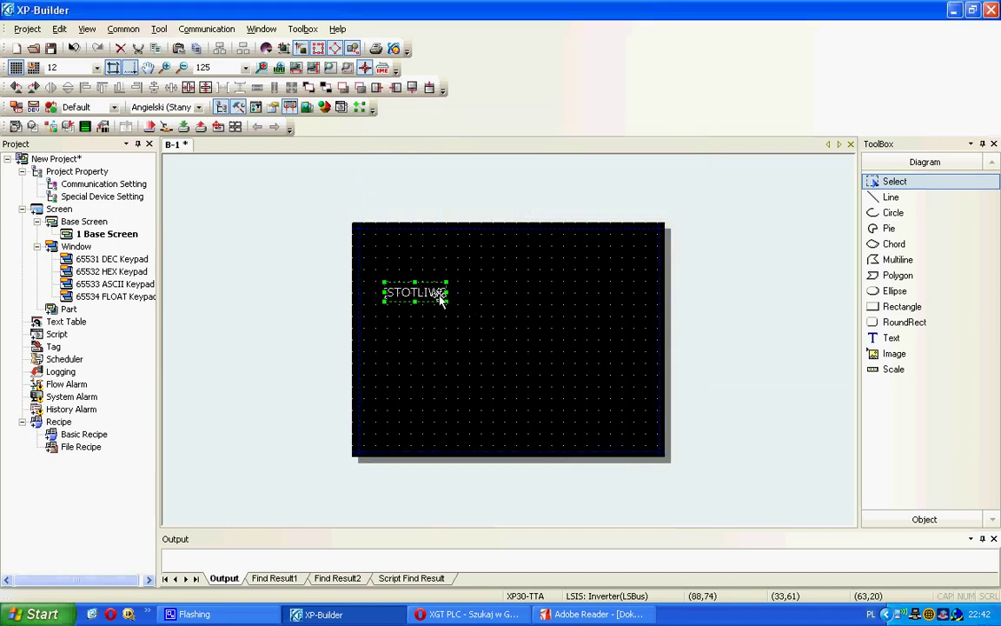
# - Move the CZĘSTOTLIWOŚĆ label up toward the base screen's upper-left corner and deselect it
pyautogui.moveTo(445, 298); pyautogui.dragTo(439, 254)
pyautogui.click(482, 318)
pyautogui.click(557, 313)
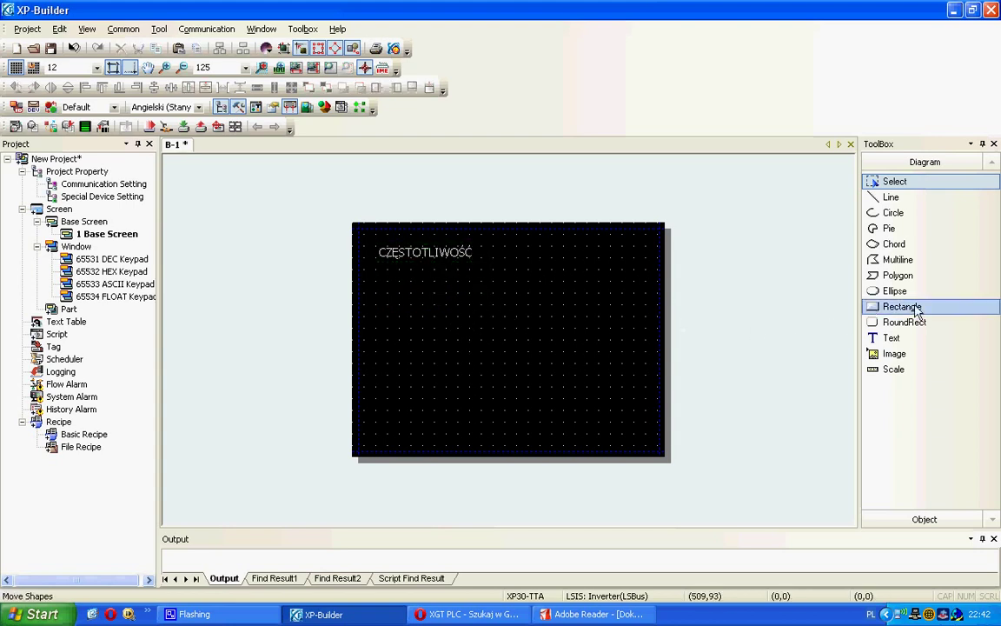
# - Draw a Numeric Input beside the CZĘSTOTLIWOŚĆ label and format it with 4 display digits and 2 decimal digits
pyautogui.click(917, 519)
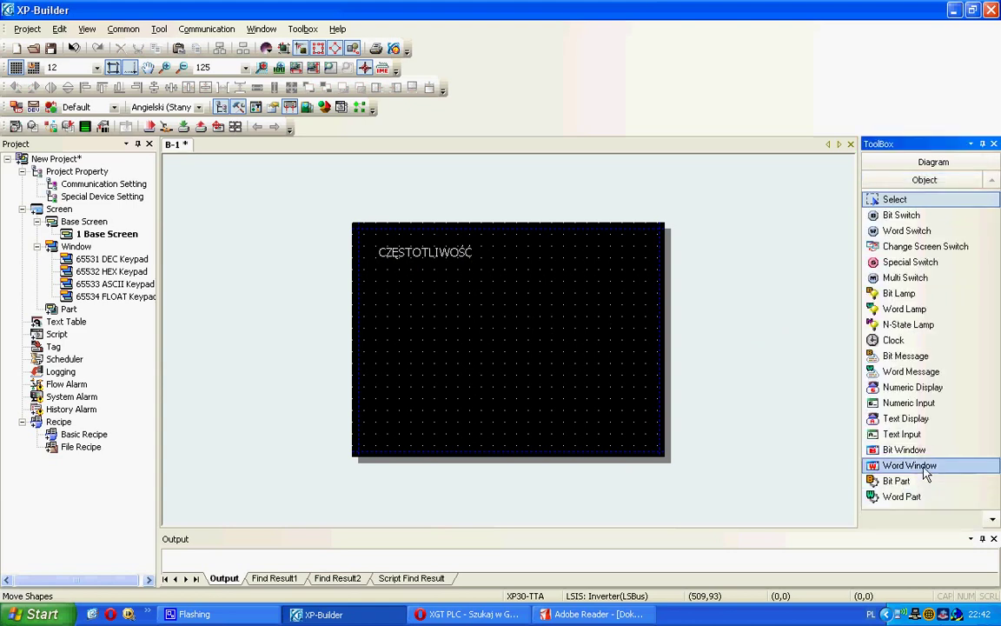
pyautogui.click(904, 405)
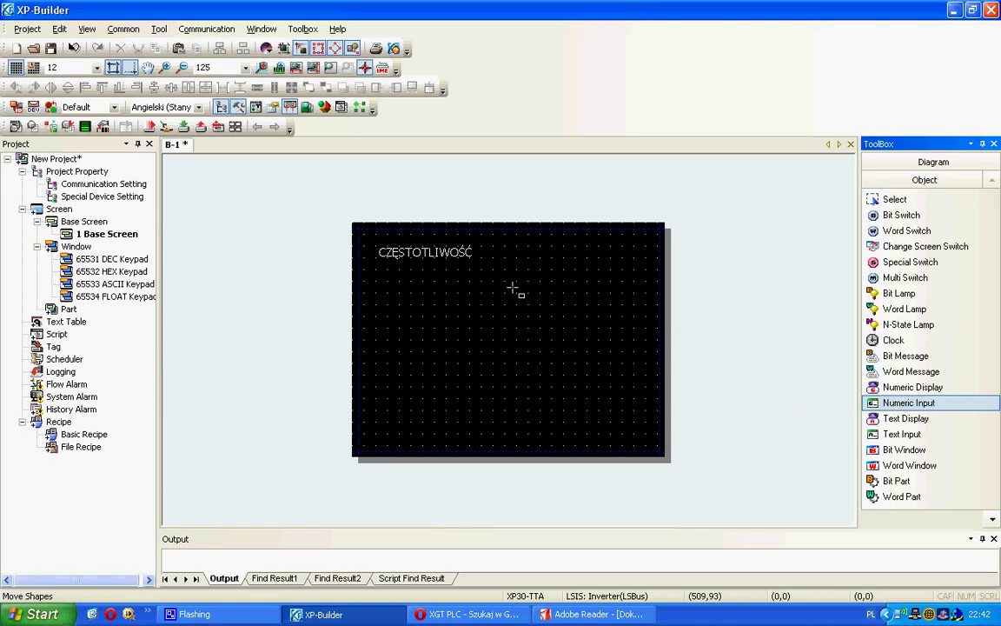
pyautogui.moveTo(481, 242); pyautogui.dragTo(595, 263)
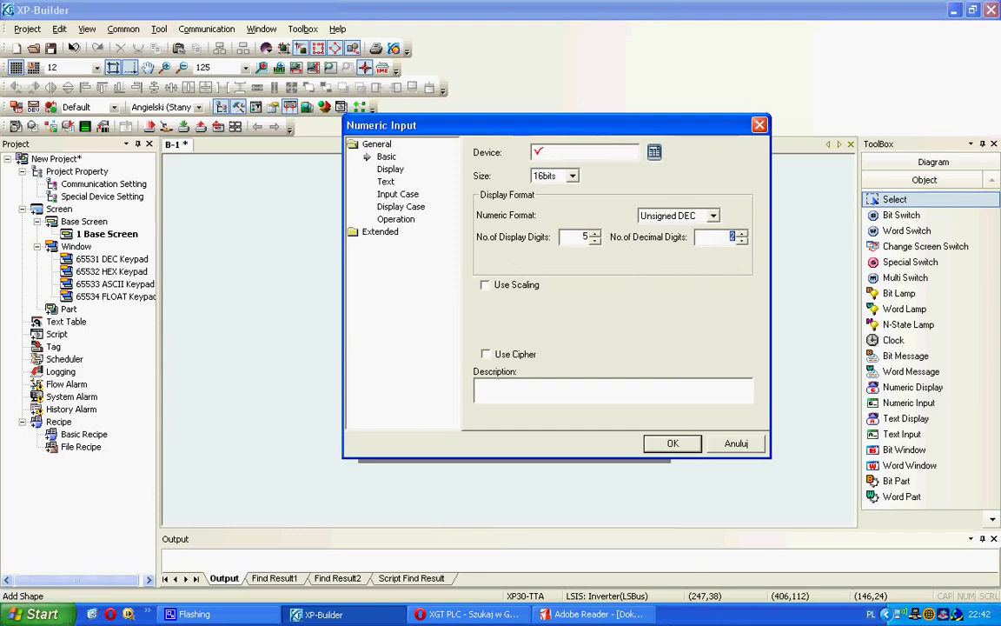
pyautogui.click(614, 614)
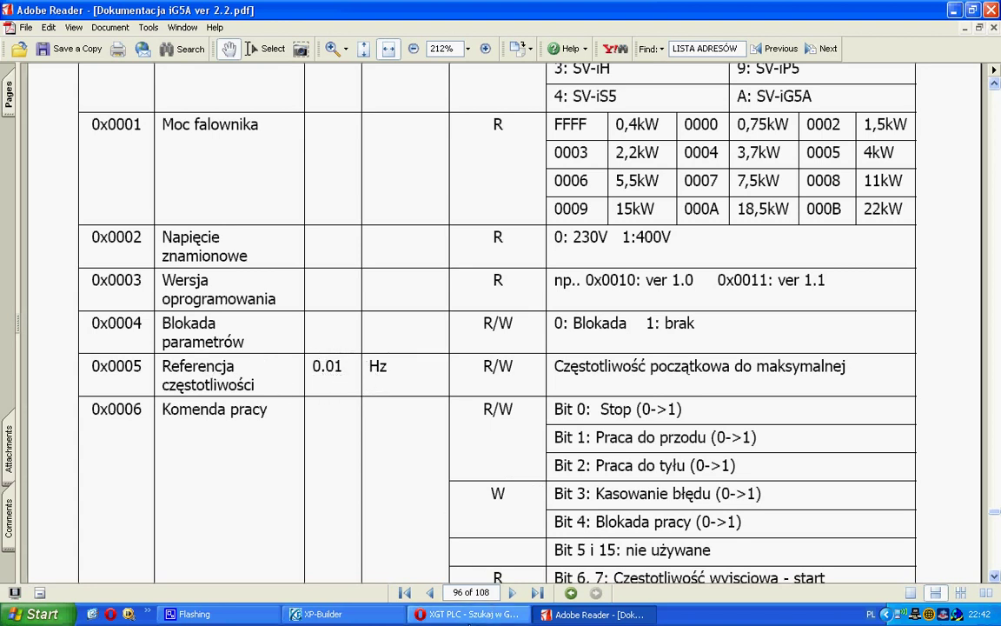
pyautogui.click(322, 614)
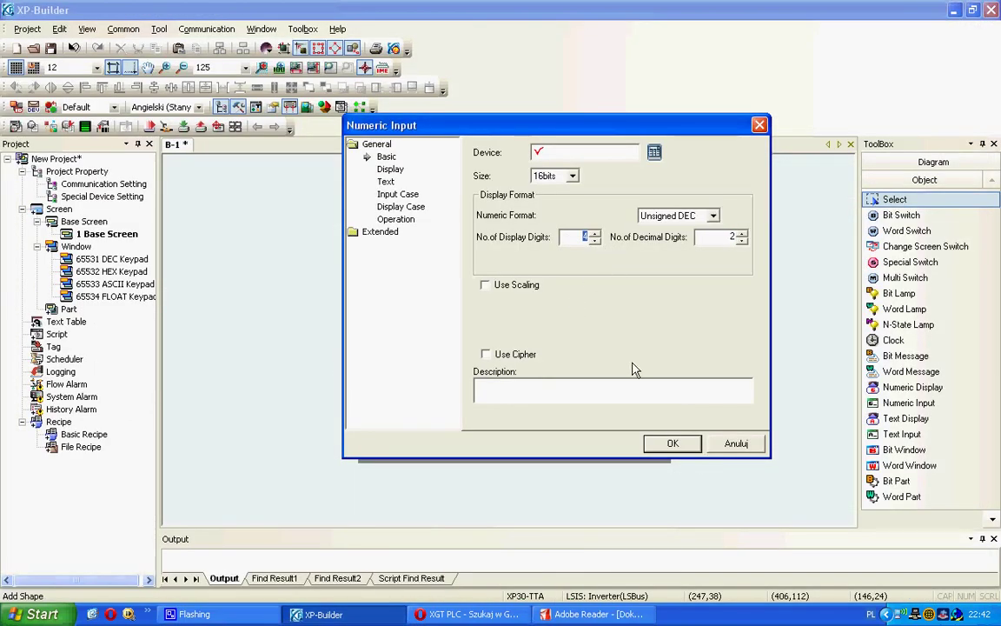
# - Enable scaling for the numeric input and set both the maximum device value and maximum input value to 5000
pyautogui.click(511, 287)
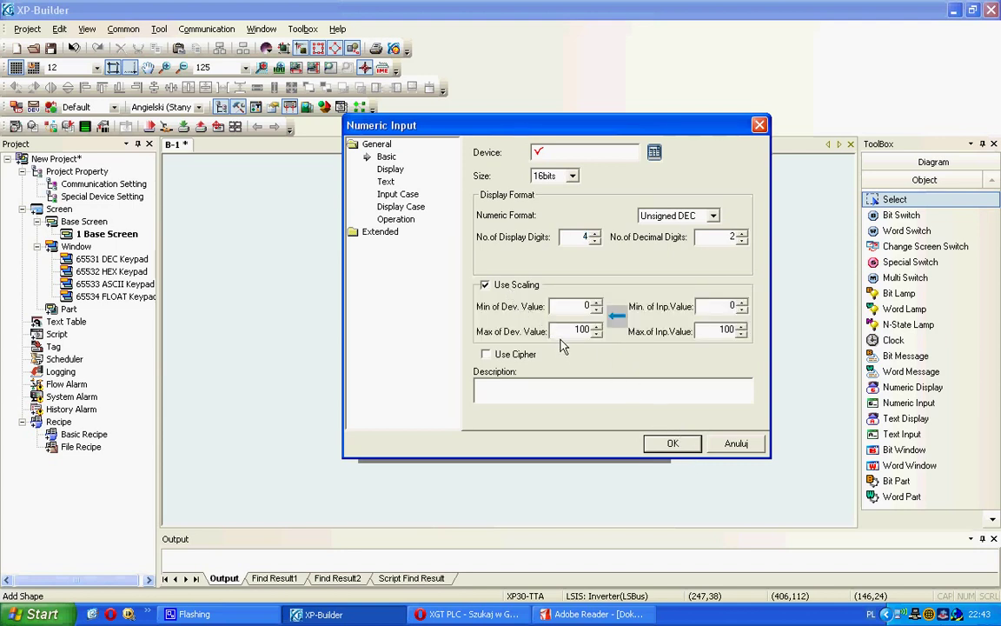
pyautogui.moveTo(561, 331); pyautogui.dragTo(647, 329)
pyautogui.write('5')
pyautogui.moveTo(702, 331); pyautogui.dragTo(833, 317)
pyautogui.write('5')
# - Assign word device I at address 5 to the numeric input, using a custom network setting with station number 1
pyautogui.click(584, 151)
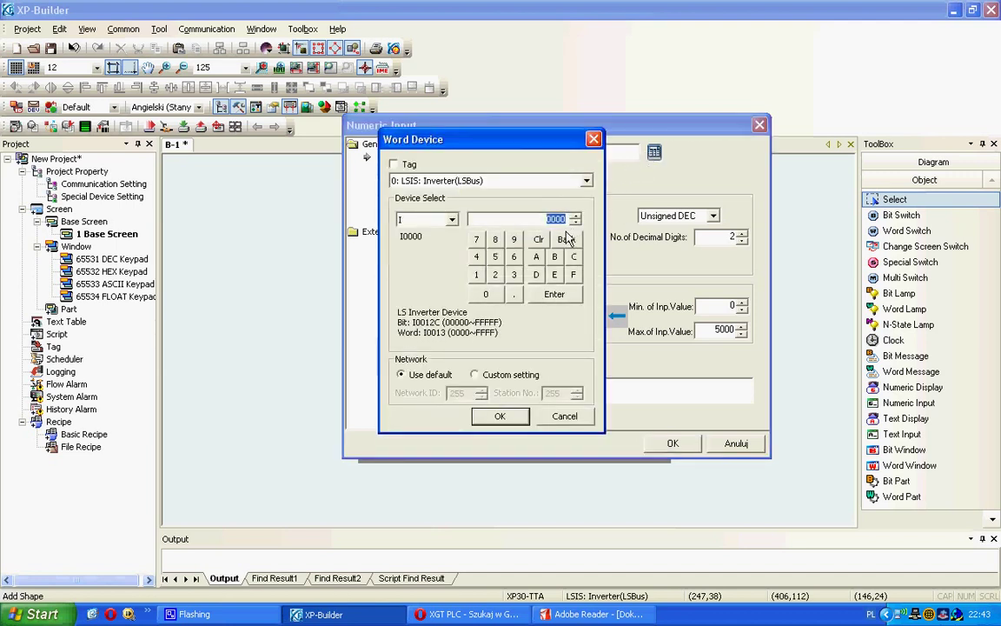
pyautogui.write('5')
pyautogui.click(474, 374)
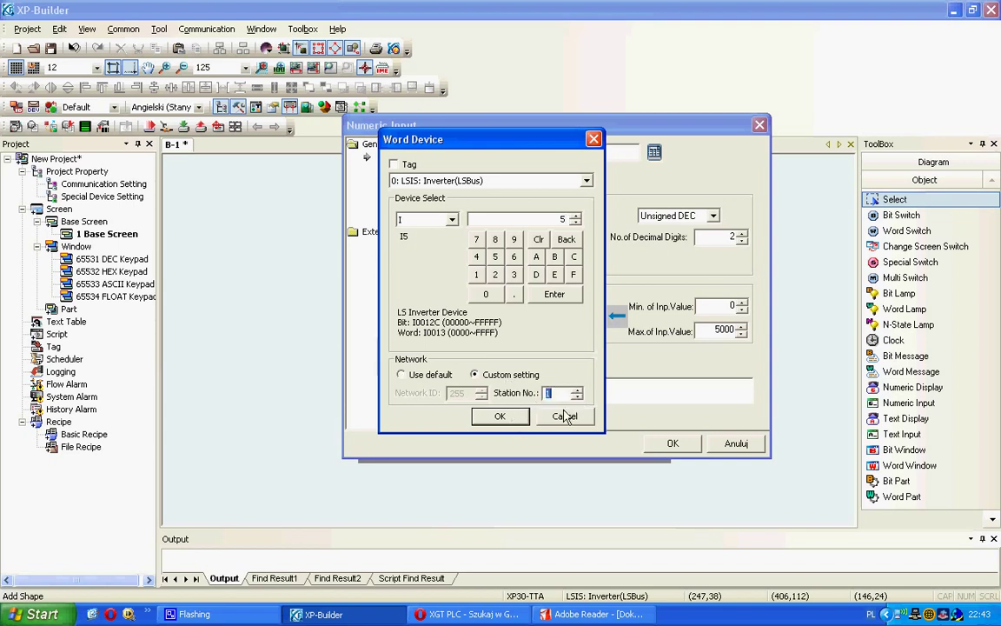
pyautogui.doubleClick(548, 393)
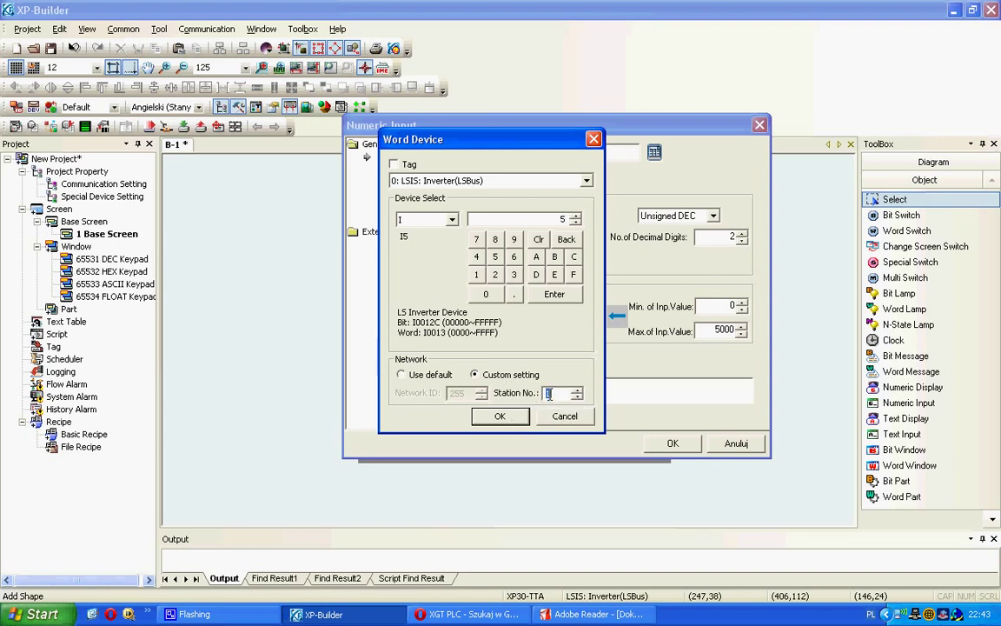
pyautogui.click(513, 421)
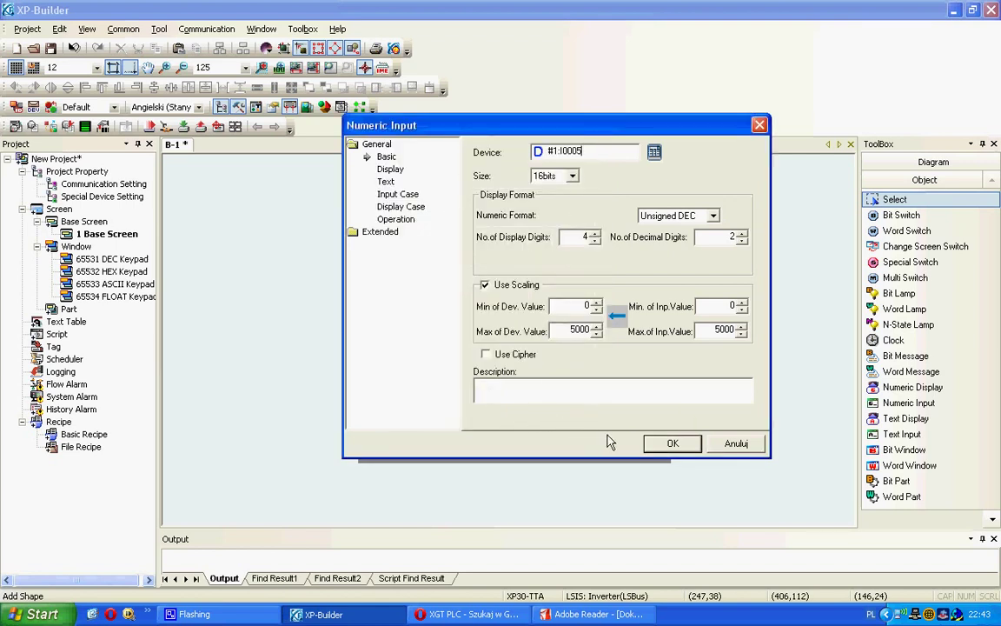
# - Accept the numeric input's properties and narrow the field on the base screen from its right edge
pyautogui.click(668, 444)
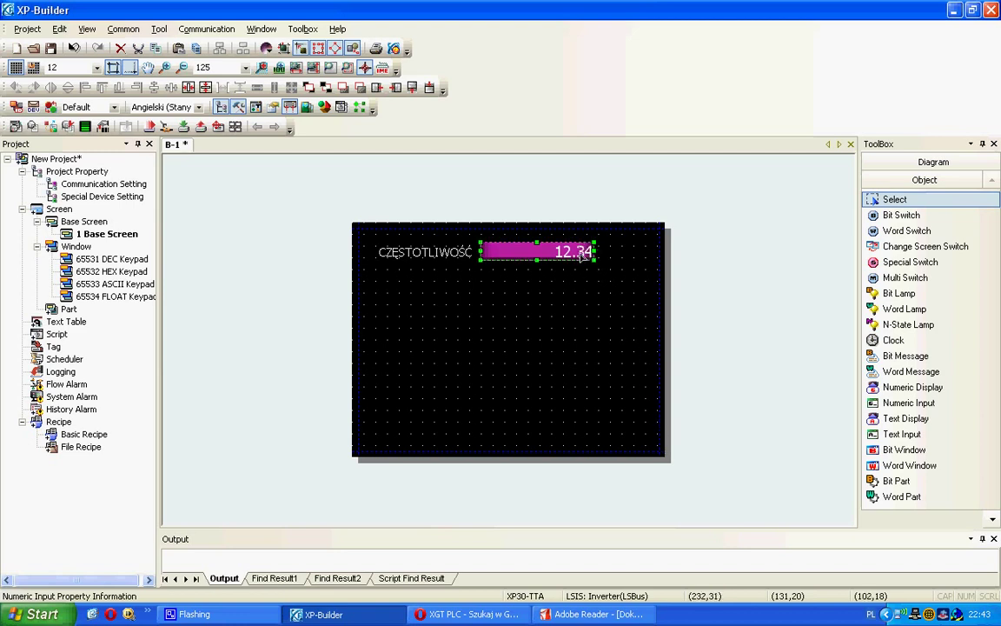
pyautogui.moveTo(597, 252); pyautogui.dragTo(569, 251)
pyautogui.click(599, 315)
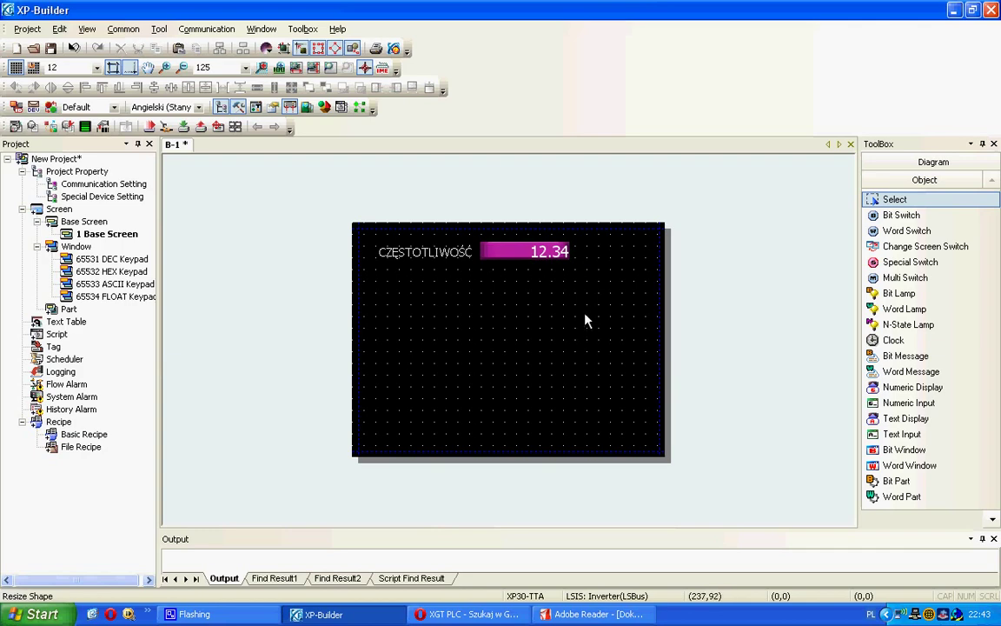
# - Switch to the iG5A manual in Adobe Reader and examine the parameters listed from address 0x0006 onward
pyautogui.click(584, 615)
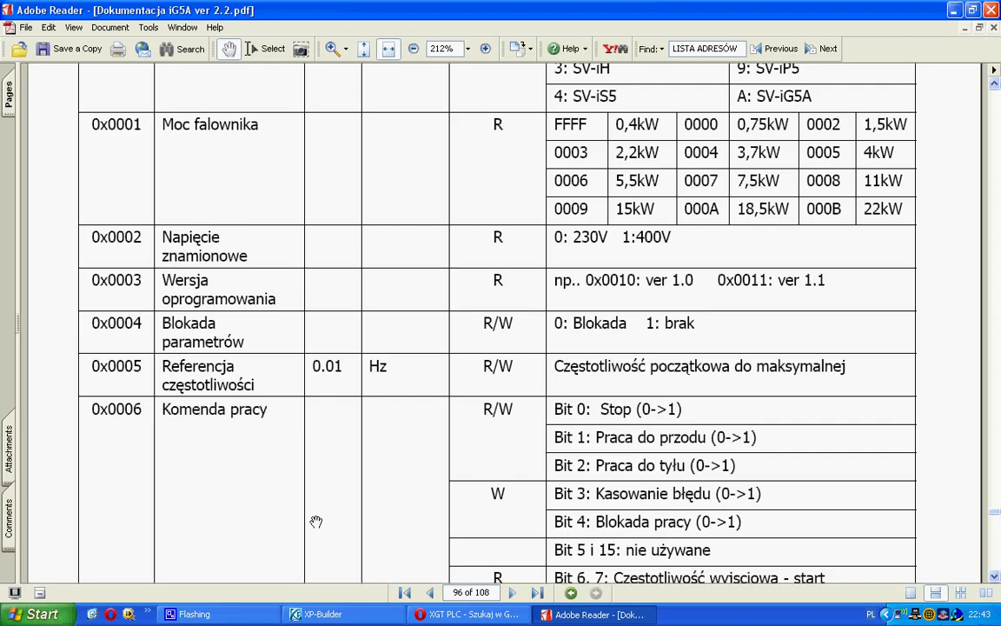
pyautogui.moveTo(320, 521); pyautogui.dragTo(348, 317)
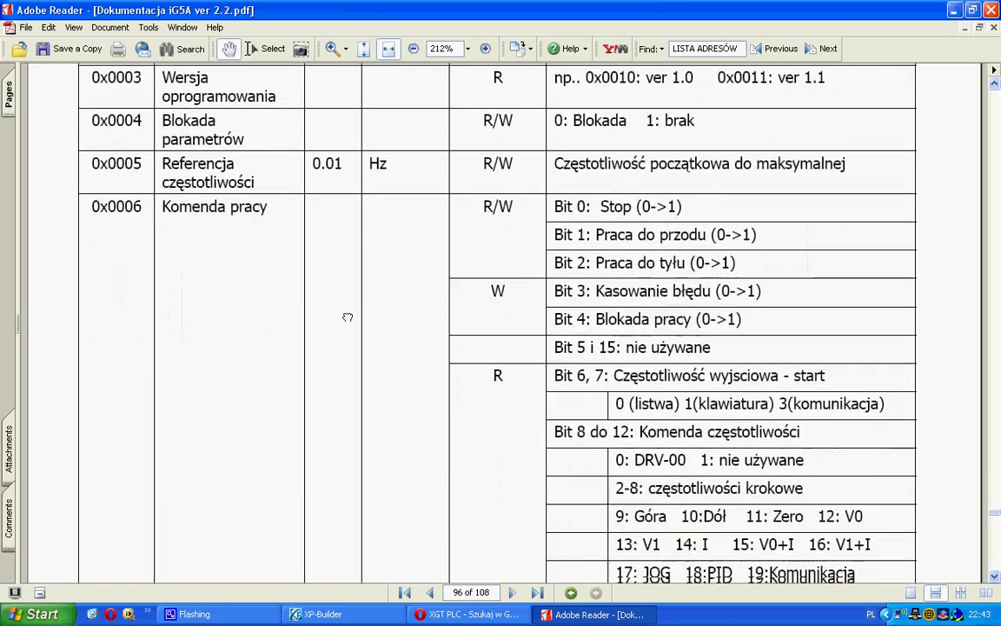
pyautogui.moveTo(330, 557); pyautogui.dragTo(347, 298)
pyautogui.moveTo(343, 343); pyautogui.dragTo(337, 290)
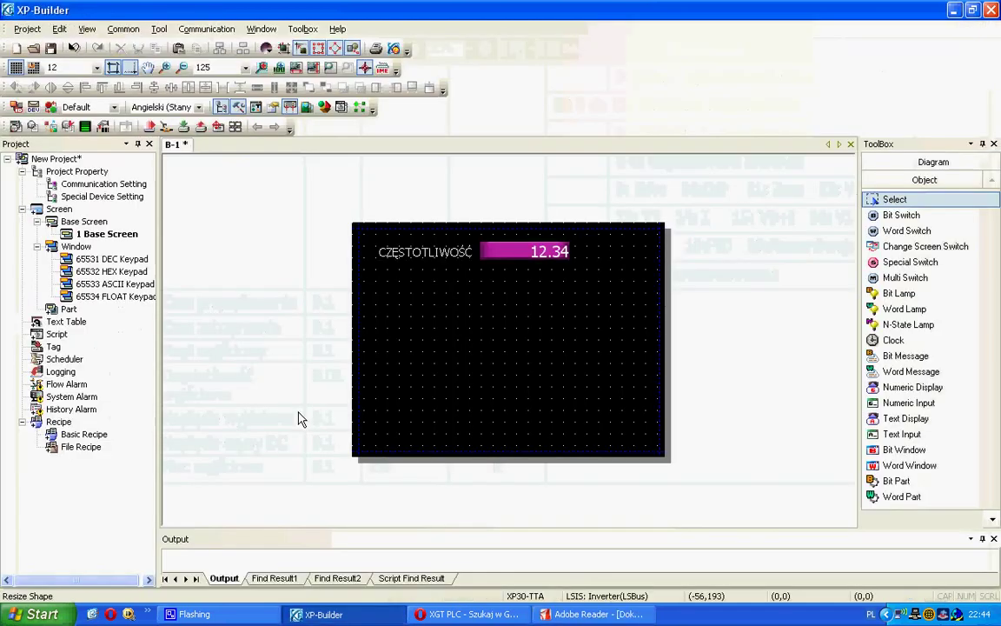
# - Duplicate the CZĘSTOTLIWOŚĆ label together with its numeric input field on the base screen
pyautogui.moveTo(608, 305); pyautogui.dragTo(370, 244)
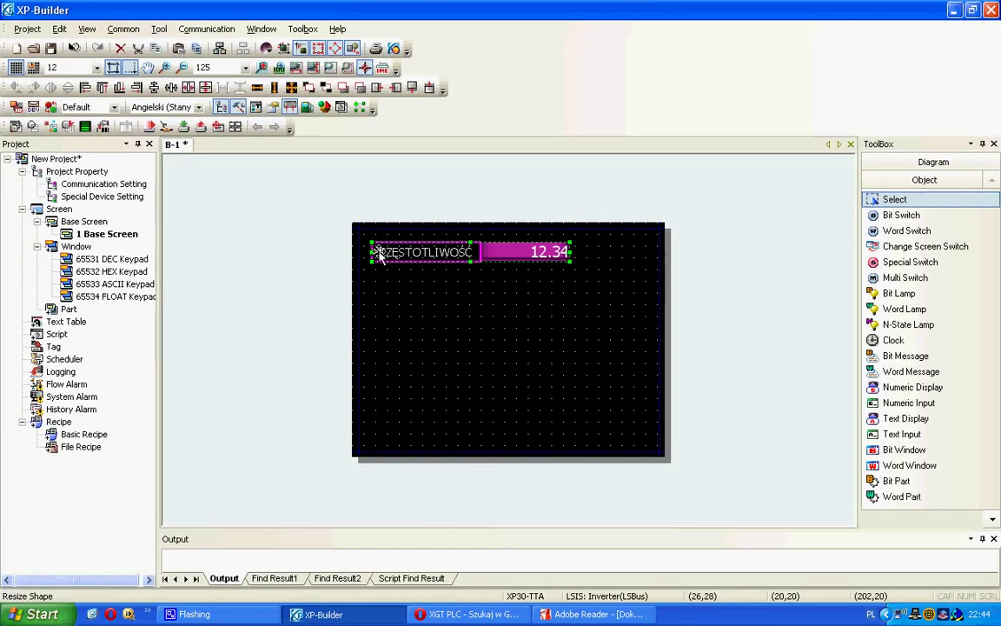
pyautogui.rightClick(392, 254)
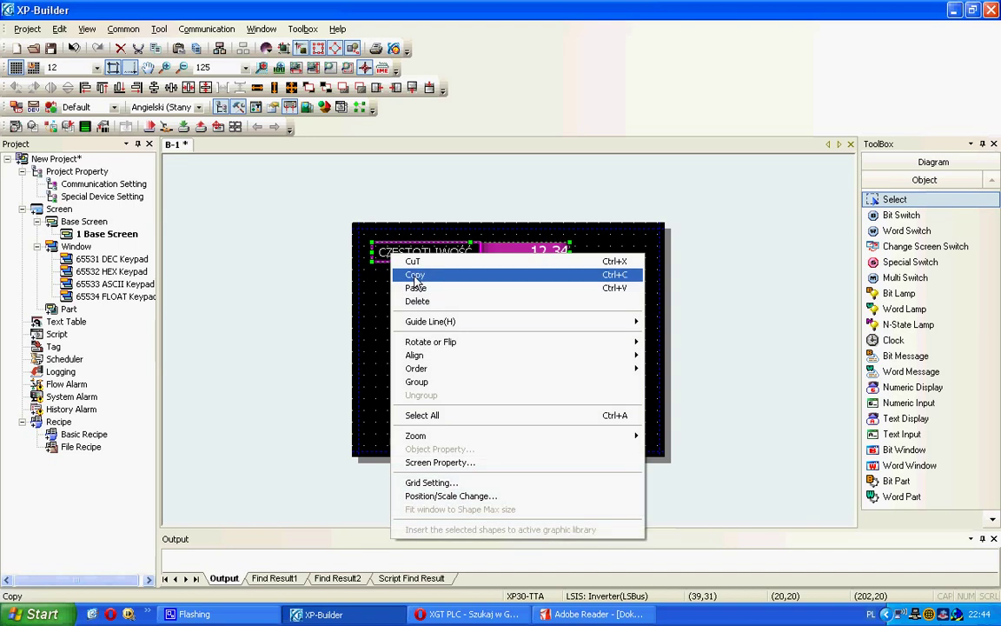
pyautogui.click(416, 276)
pyautogui.click(408, 310)
pyautogui.rightClick(409, 311)
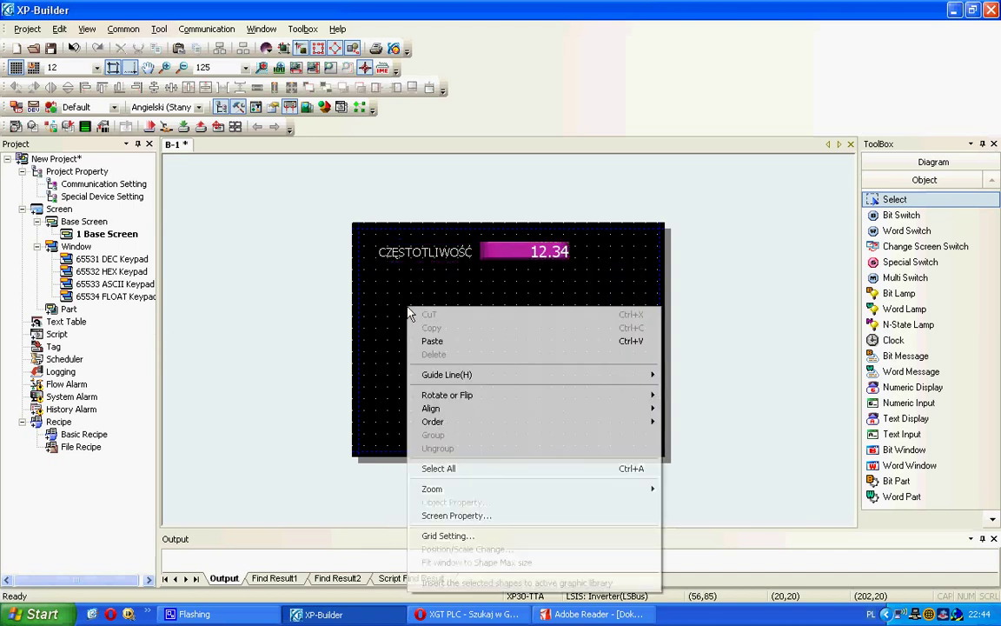
pyautogui.click(432, 341)
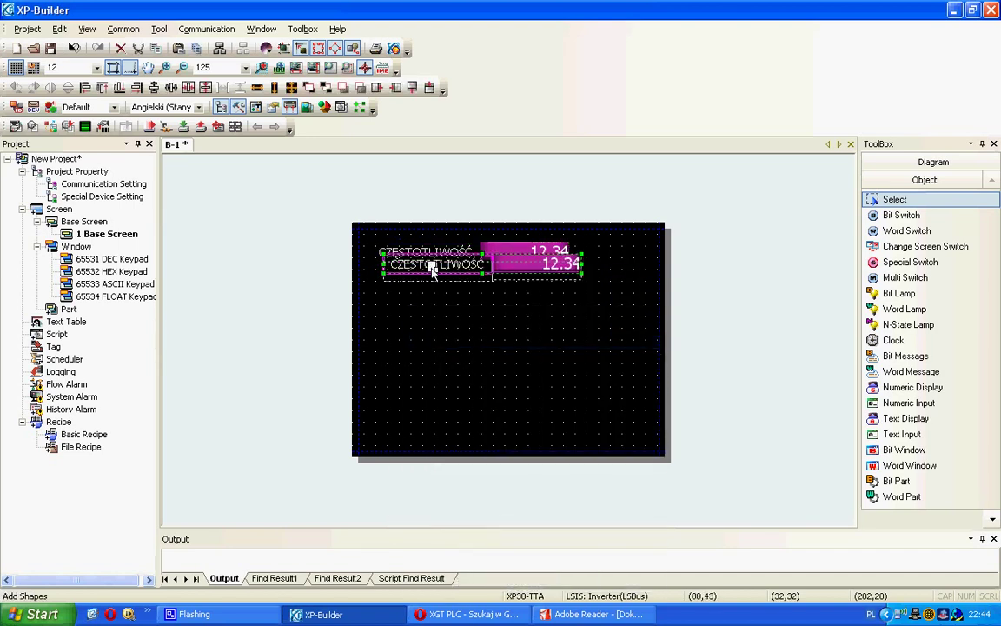
# - Move the duplicated CZĘSTOTLIWOŚĆ label and numeric input directly beneath the original row, aligned with it
pyautogui.moveTo(433, 270); pyautogui.dragTo(426, 280)
pyautogui.click(437, 317)
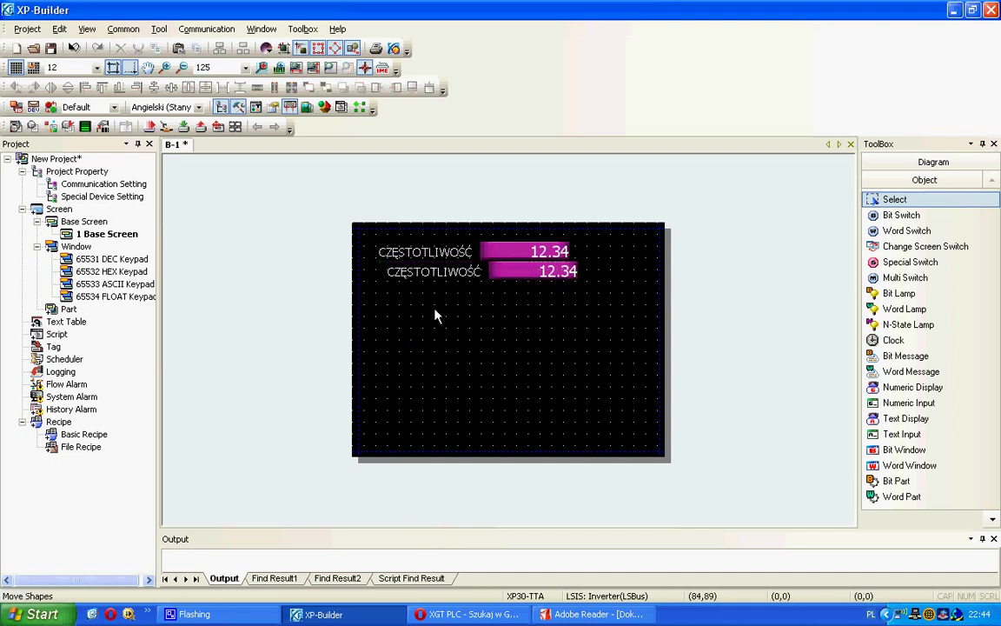
pyautogui.moveTo(535, 315); pyautogui.dragTo(451, 272)
pyautogui.click(471, 277)
pyautogui.keyDown('shift'); pyautogui.click(505, 276); pyautogui.keyUp('shift')
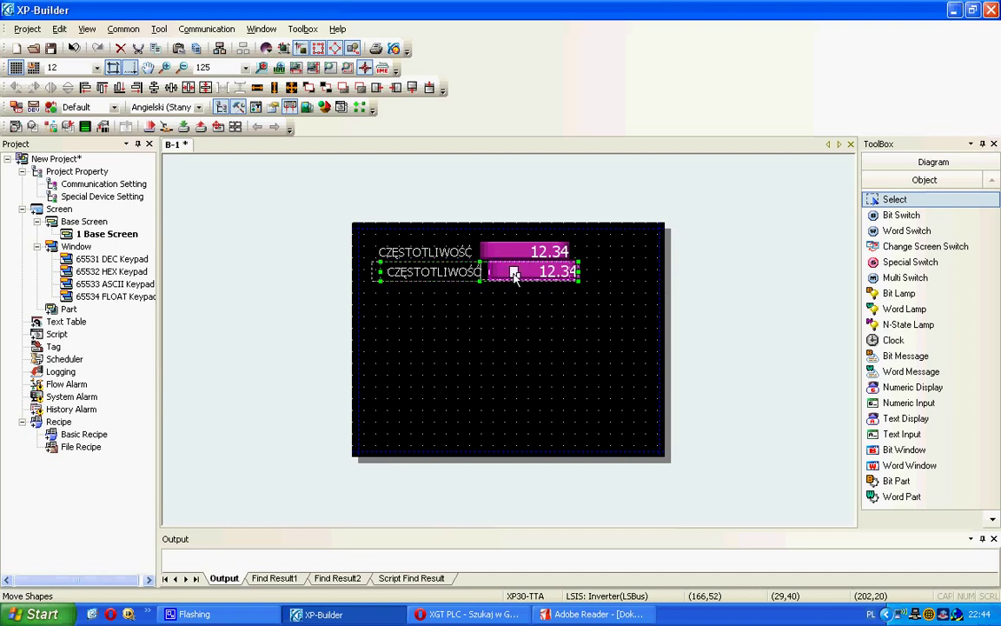
pyautogui.moveTo(512, 275); pyautogui.dragTo(503, 274)
pyautogui.click(496, 340)
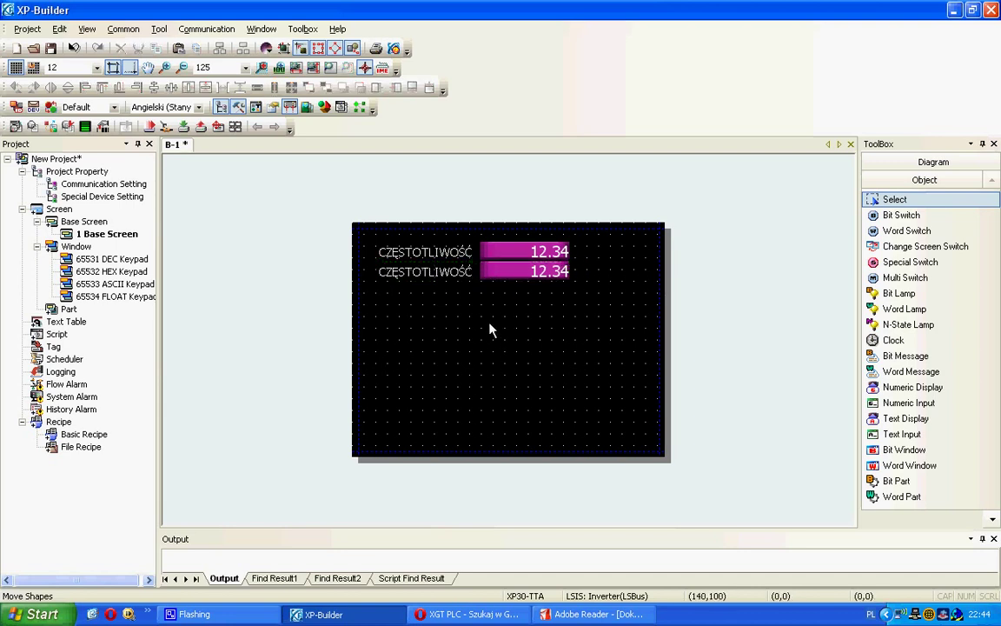
# - Change the text of the second row's label to "Czas przyspiesz."
pyautogui.doubleClick(458, 271)
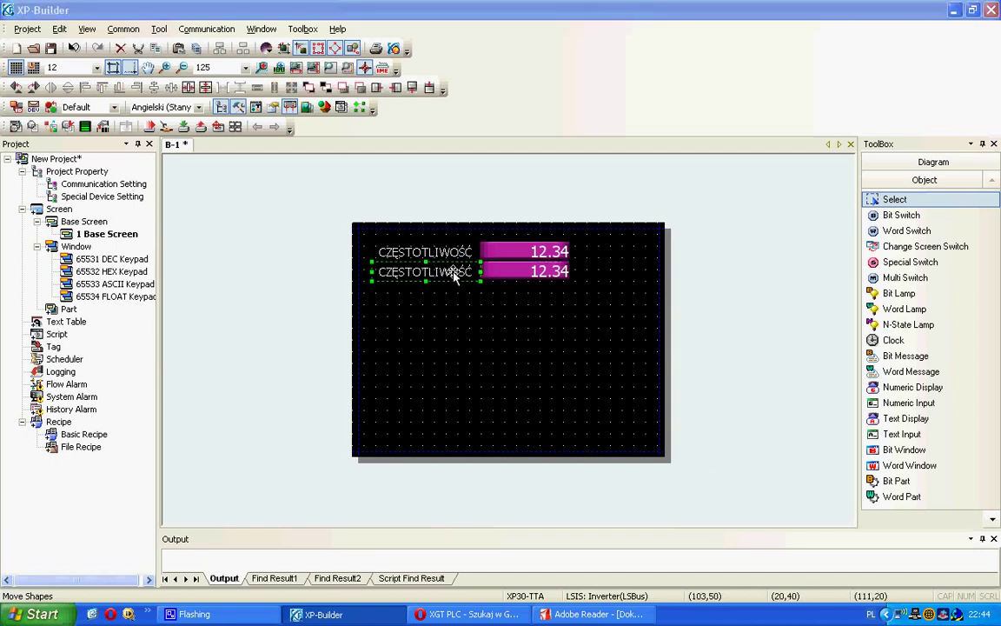
pyautogui.write('Czas przyspiesz.')
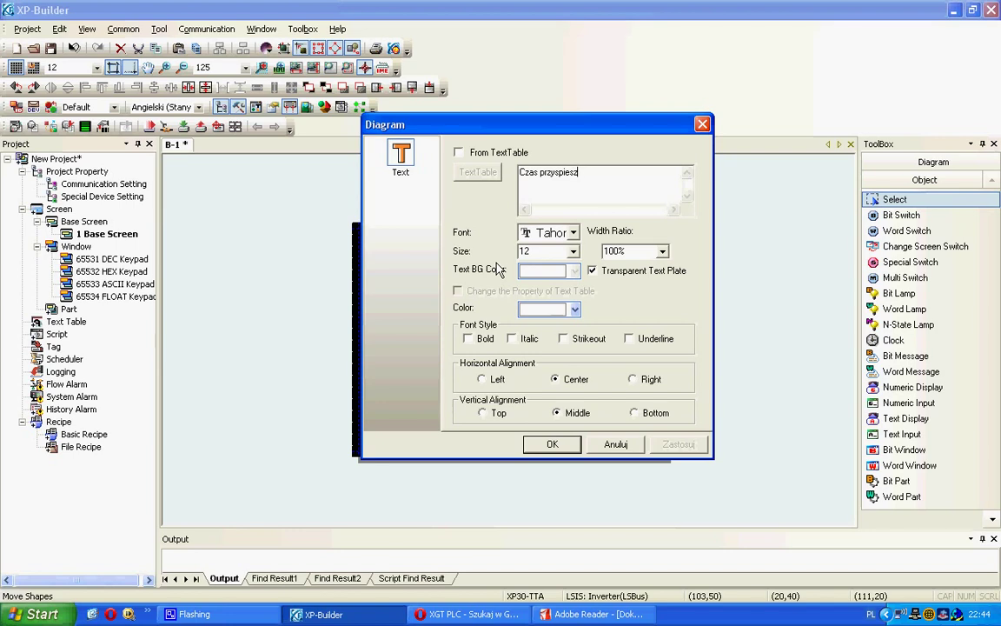
pyautogui.click(552, 445)
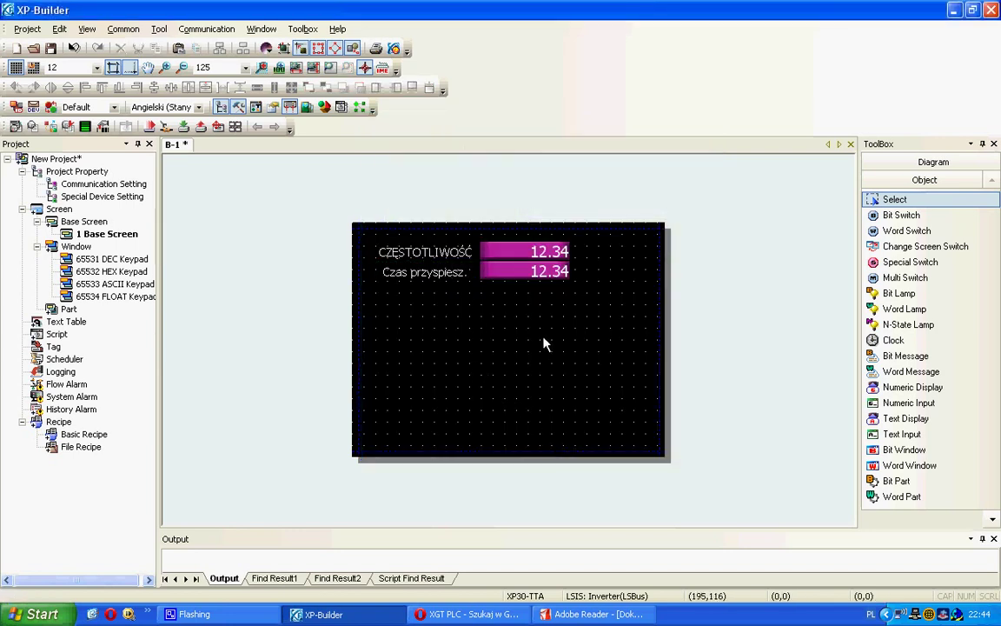
# - Duplicate the Czas przyspiesz. label with its numeric input and place the copy as a third row directly below
pyautogui.moveTo(544, 338); pyautogui.dragTo(438, 278)
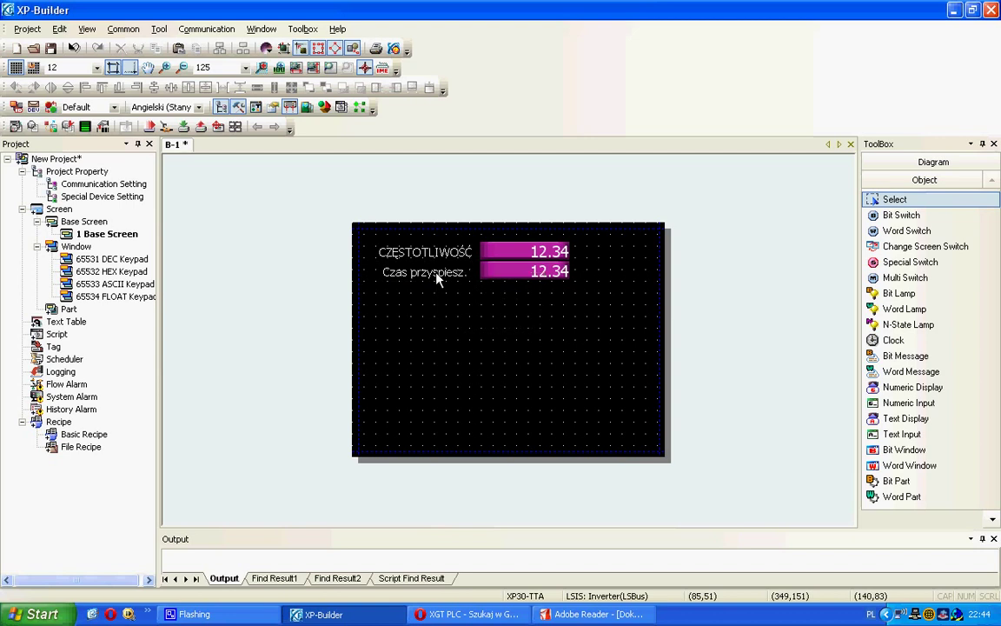
pyautogui.keyDown('shift'); pyautogui.click(519, 273); pyautogui.keyUp('shift')
pyautogui.moveTo(465, 273); pyautogui.dragTo(462, 300)
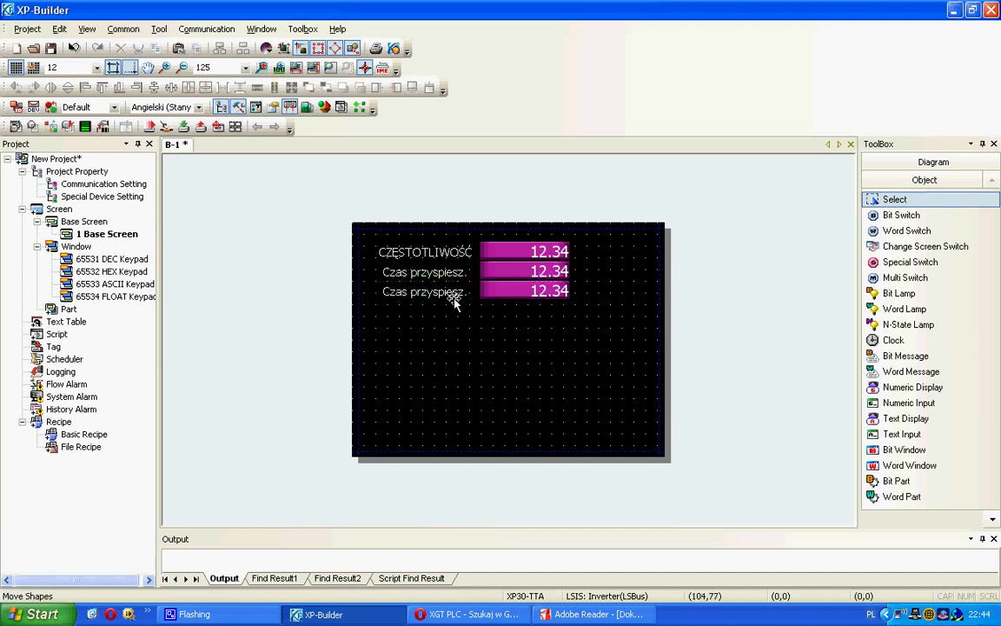
# - Change the text of the third row's label to "Czas hamowania"
pyautogui.doubleClick(455, 296)
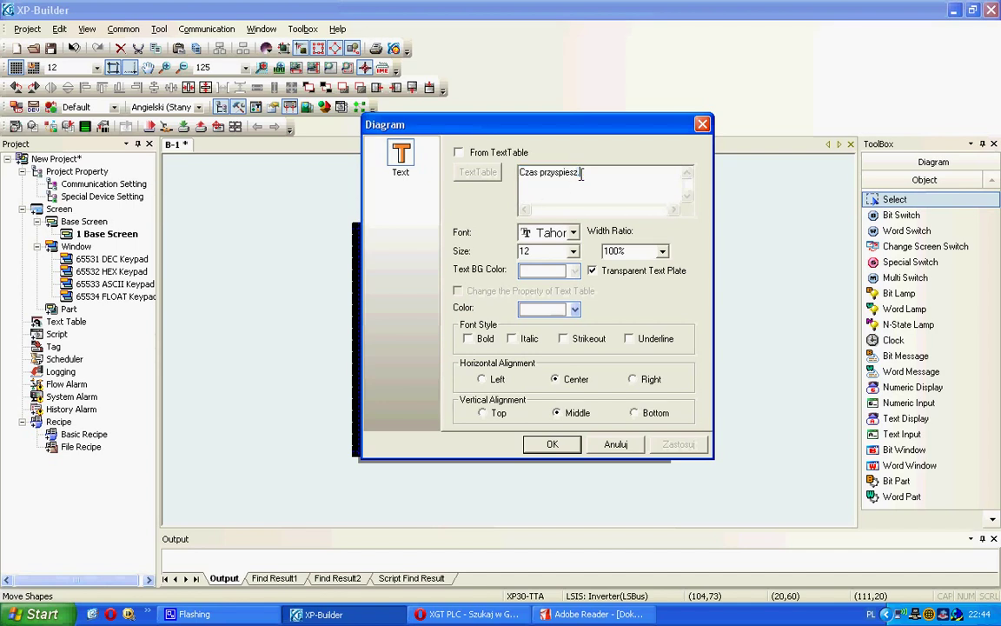
pyautogui.moveTo(581, 173); pyautogui.dragTo(546, 175)
pyautogui.write('hamowania')
pyautogui.click(559, 450)
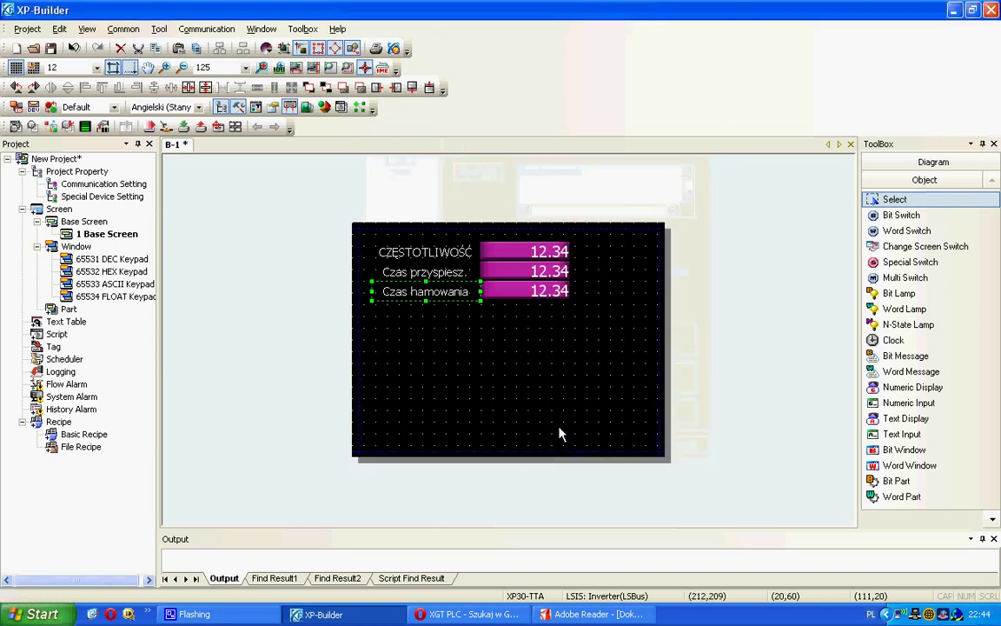
# - Check the acceleration time entry in the iG5A manual, then set the Czas przyspiesz. input to device #1:I0007, one decimal digit and no scaling
pyautogui.doubleClick(534, 276)
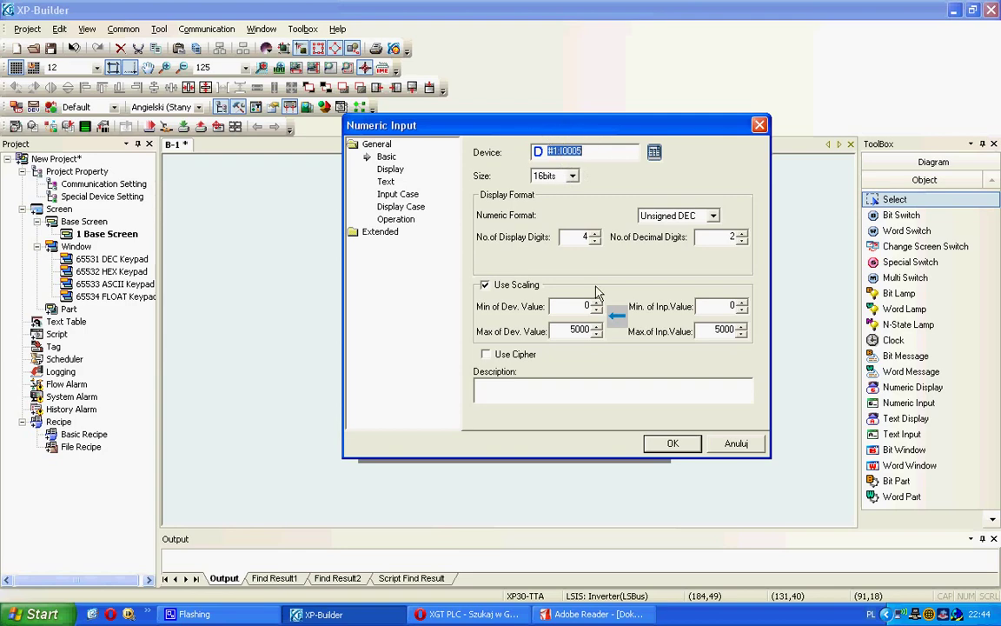
pyautogui.hotkey('alt', 'Tab')
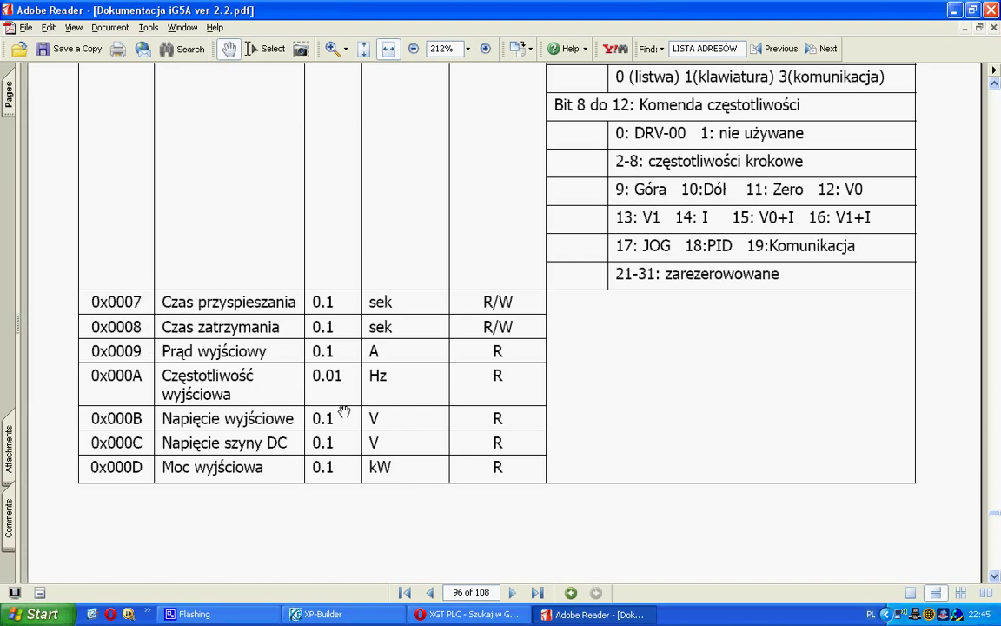
pyautogui.hotkey('alt', 'Tab')
pyautogui.click(743, 241)
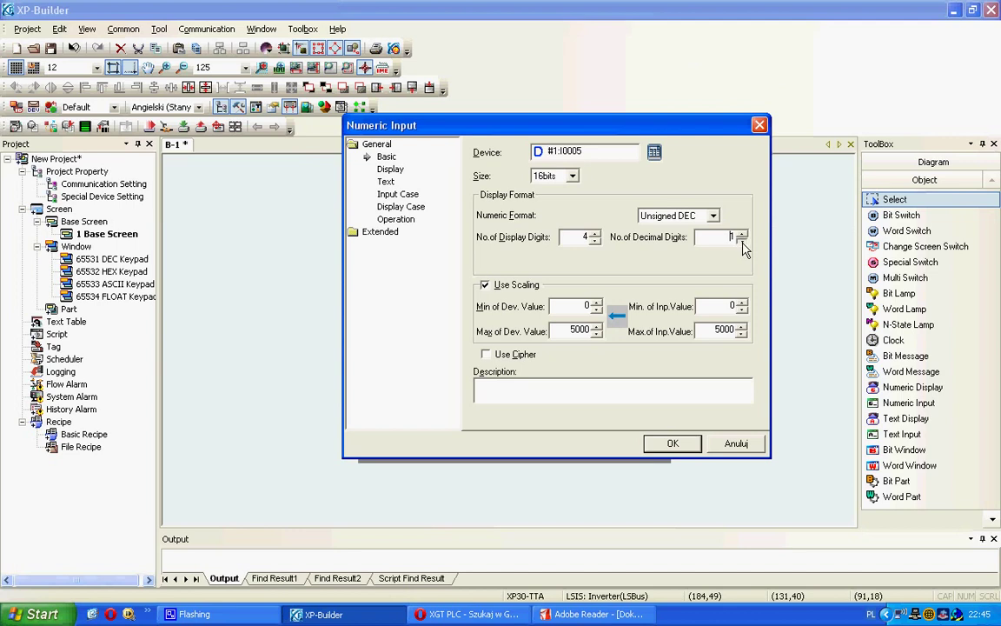
pyautogui.click(577, 153)
pyautogui.press('BackSpace')
pyautogui.write('7')
pyautogui.click(485, 285)
pyautogui.click(671, 442)
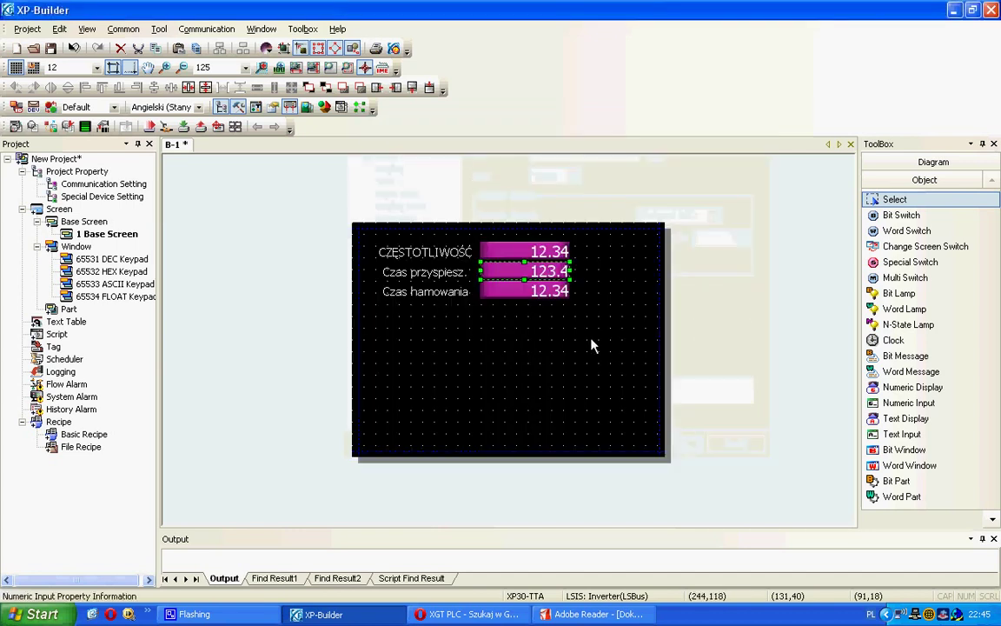
# - Set the Czas hamowania numeric input to one decimal digit and turn off its scaling
pyautogui.doubleClick(546, 292)
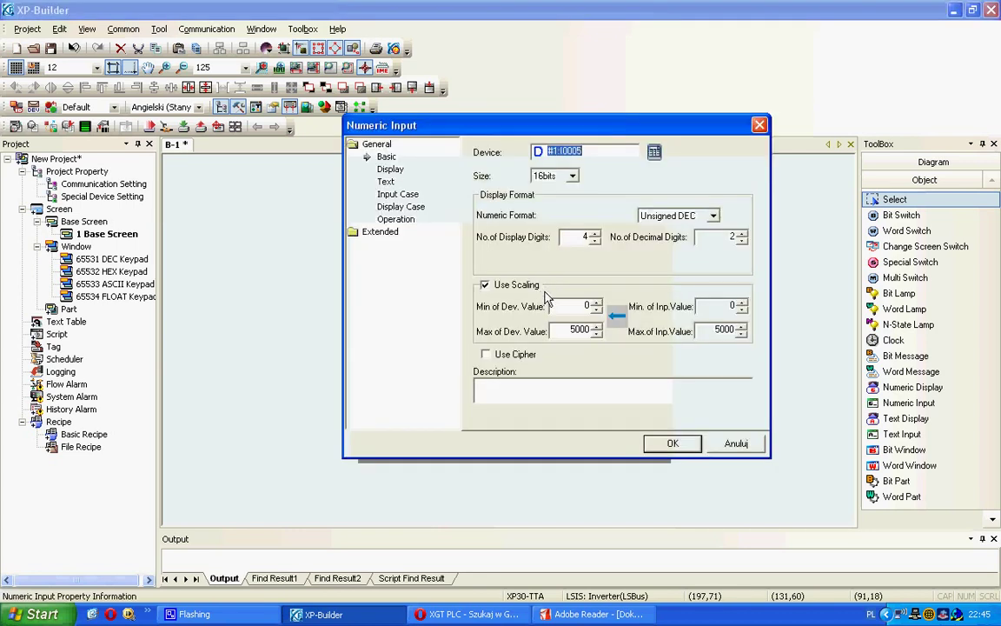
pyautogui.click(743, 241)
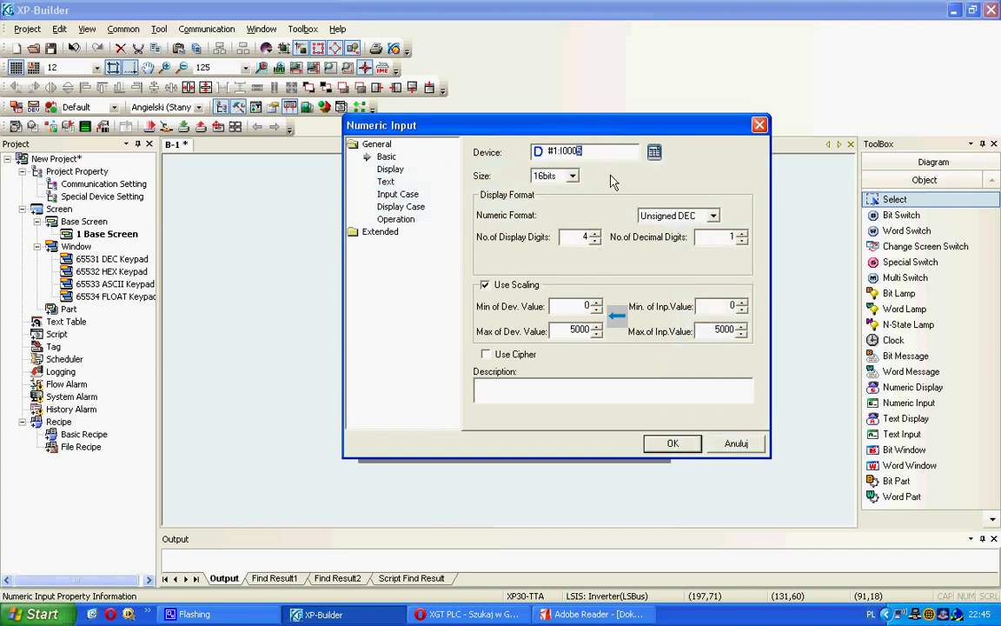
pyautogui.click(485, 284)
pyautogui.click(669, 442)
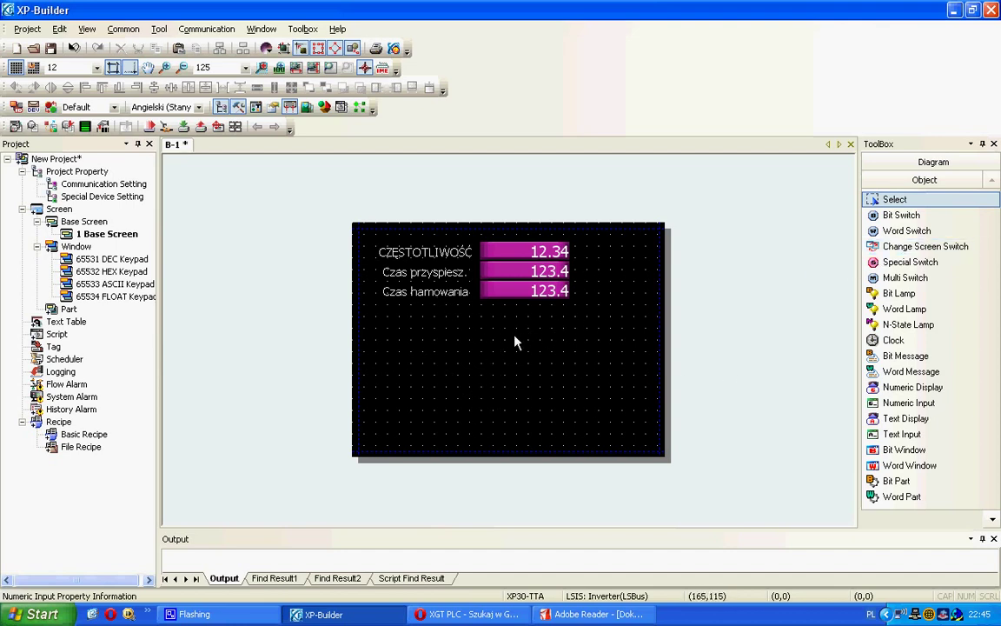
# - Copy the Czas hamowania label and place the copy near the lower edge of the base screen, aligned with the labels above
pyautogui.click(452, 294)
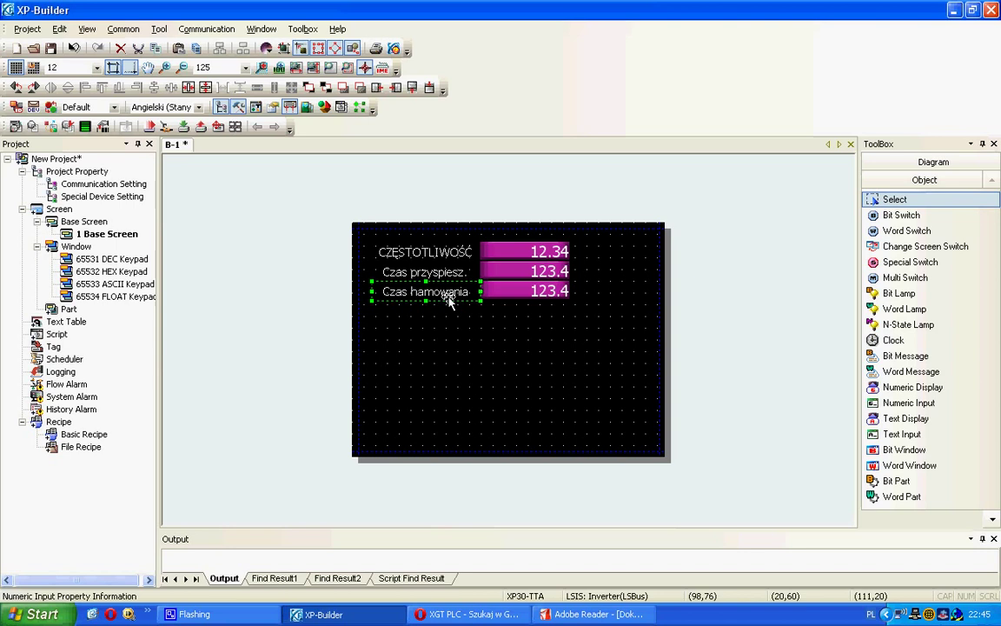
pyautogui.keyDown('shift'); pyautogui.click(515, 292); pyautogui.keyUp('shift')
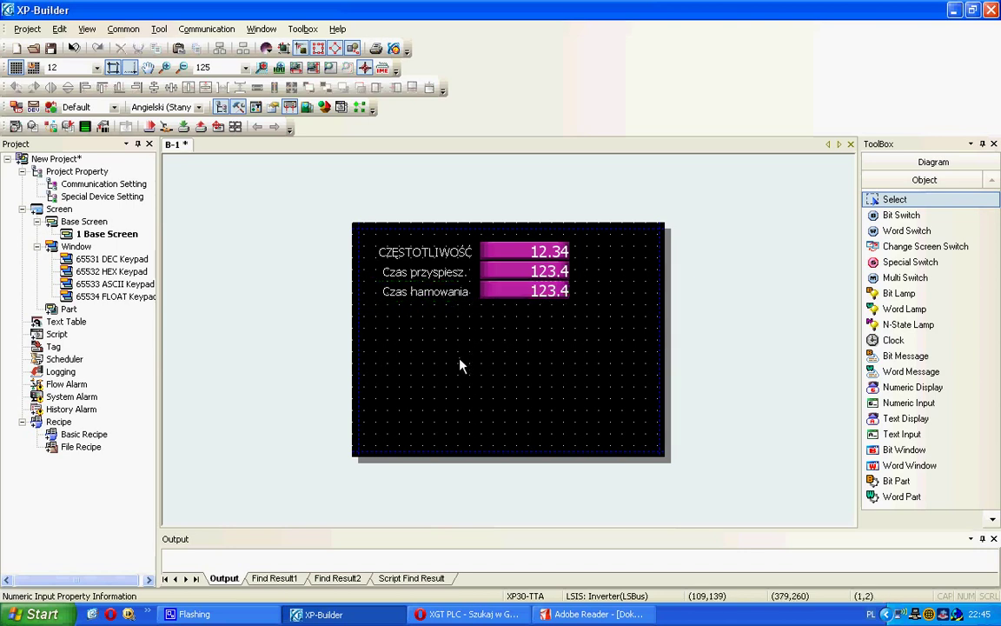
pyautogui.click(446, 298)
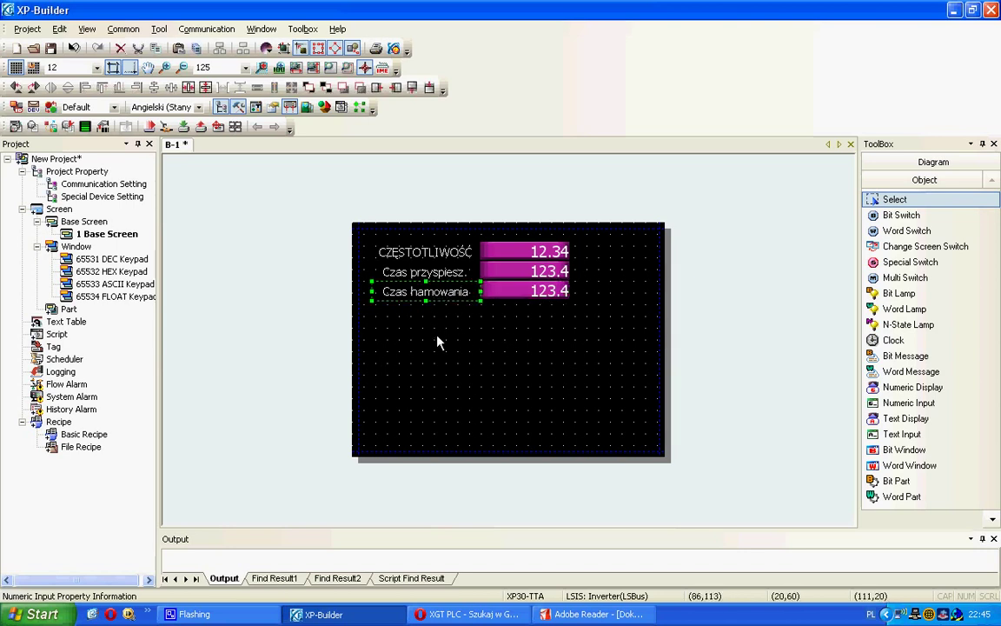
pyautogui.click(447, 383)
pyautogui.rightClick(446, 384)
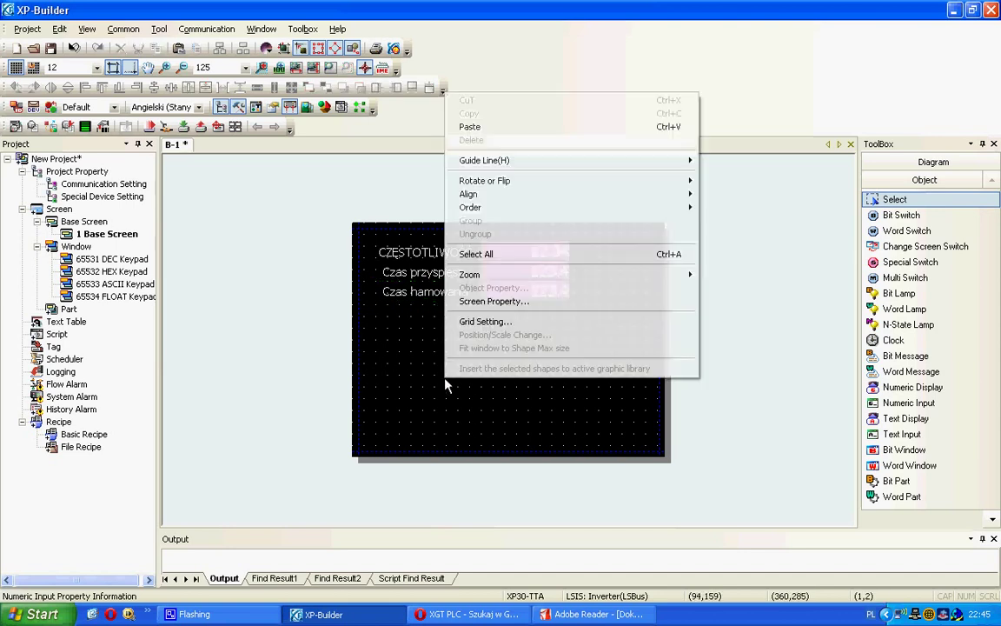
pyautogui.click(480, 127)
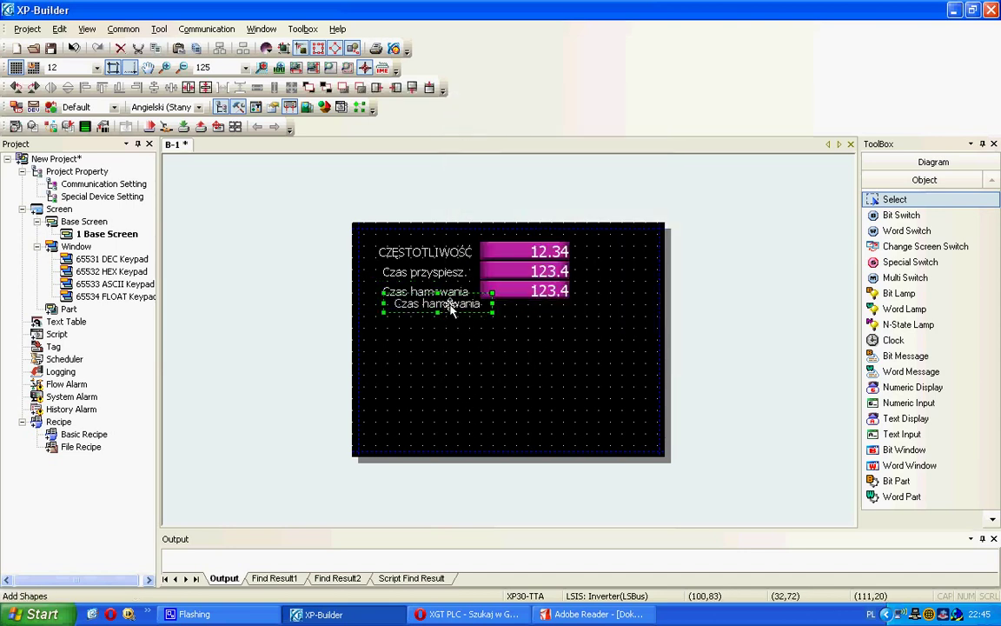
pyautogui.moveTo(450, 306); pyautogui.dragTo(438, 433)
# - Change the text of the copied label at the lower edge of the base screen to "PRĄD"
pyautogui.doubleClick(435, 431)
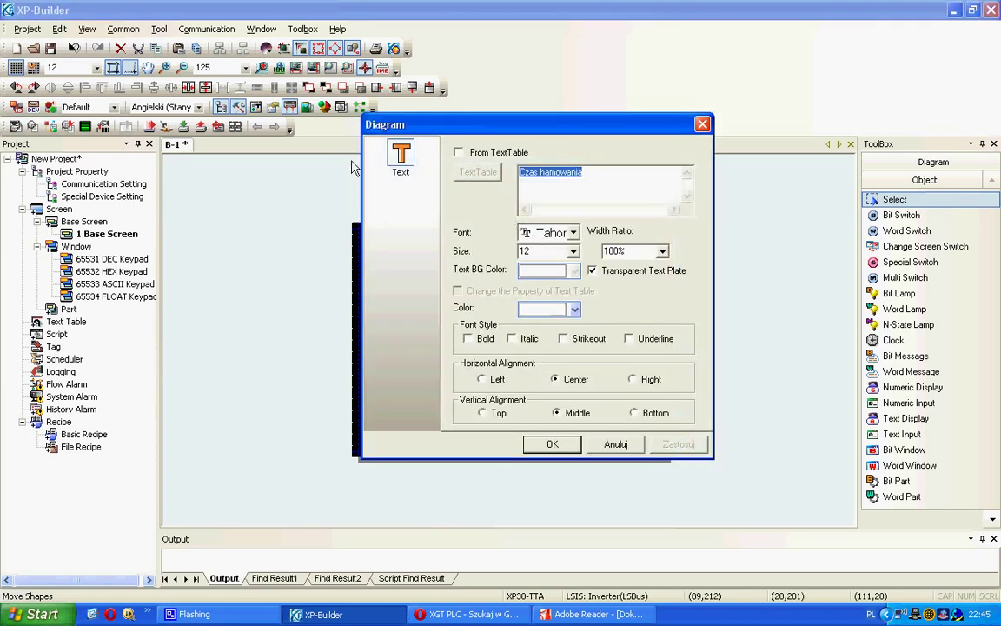
pyautogui.write('PRĄD')
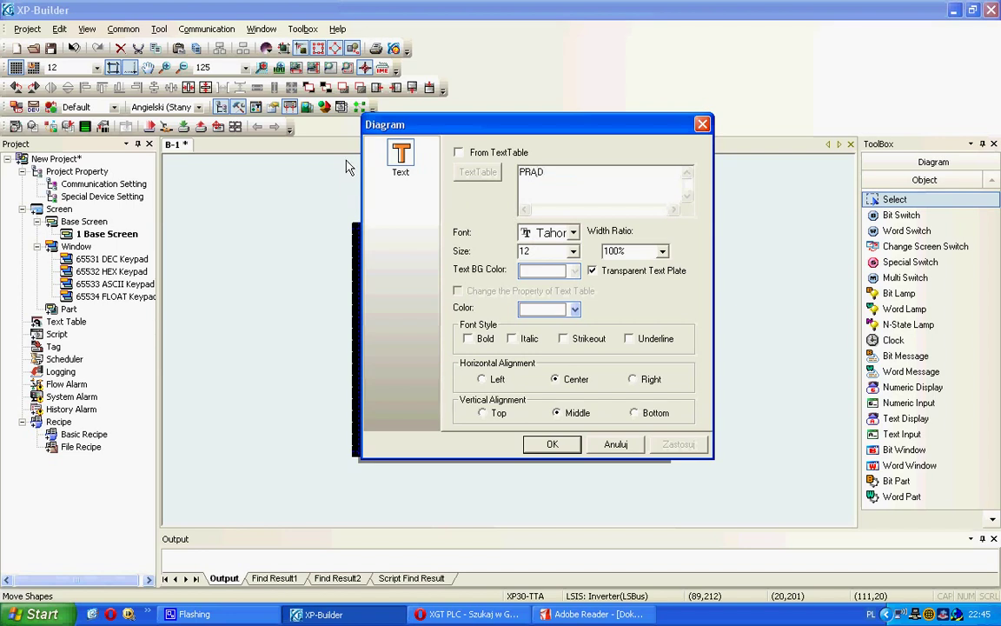
pyautogui.click(552, 445)
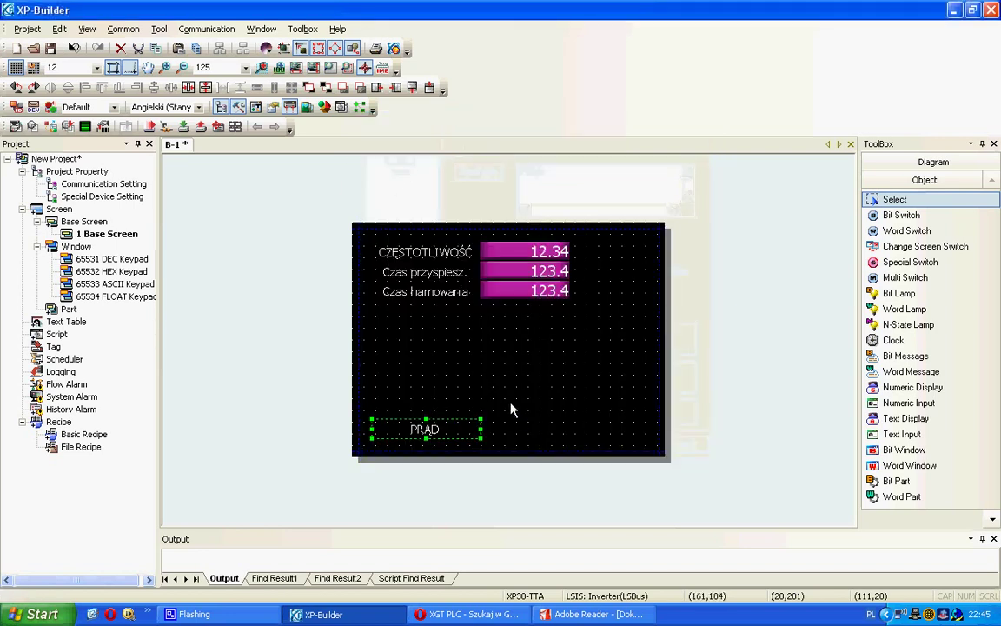
pyautogui.click(511, 407)
pyautogui.click(445, 430)
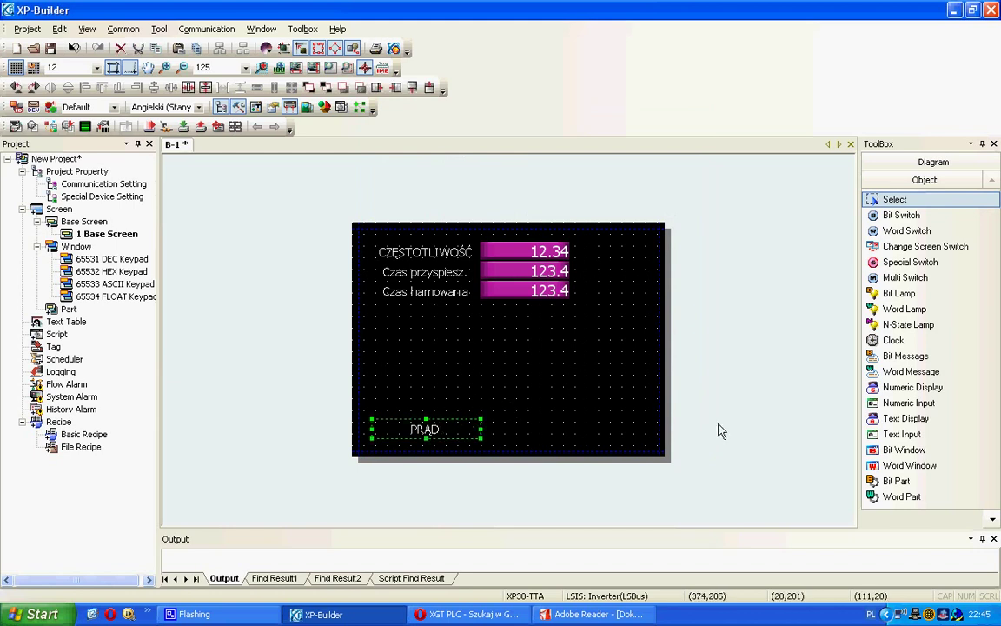
# - Draw a numeric display of about 93 by 22 beside the PRĄD label and look up the output current's address in the Adobe Reader manual
pyautogui.click(911, 387)
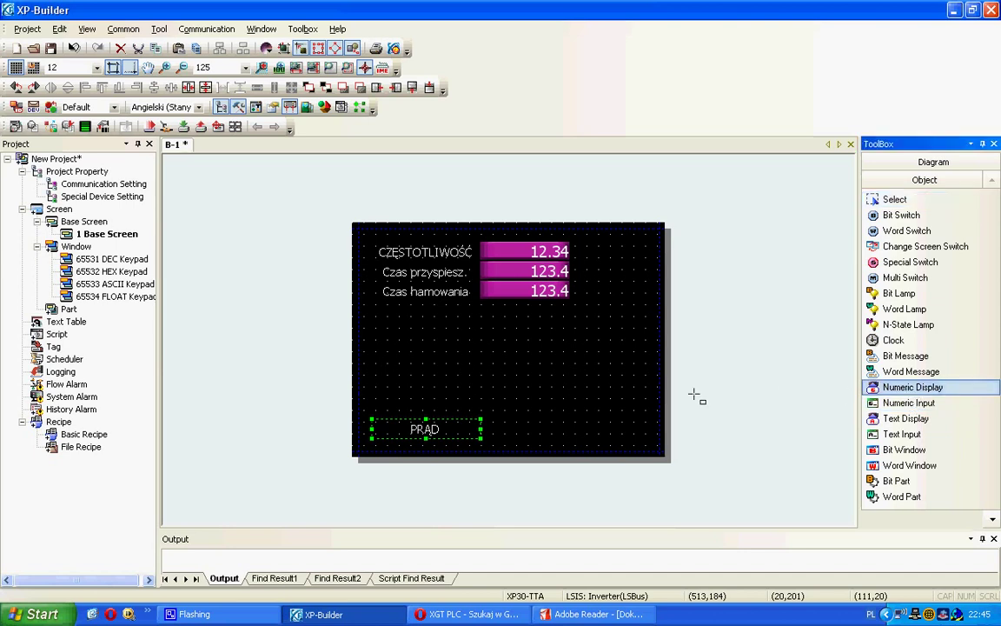
pyautogui.moveTo(491, 415); pyautogui.dragTo(584, 444)
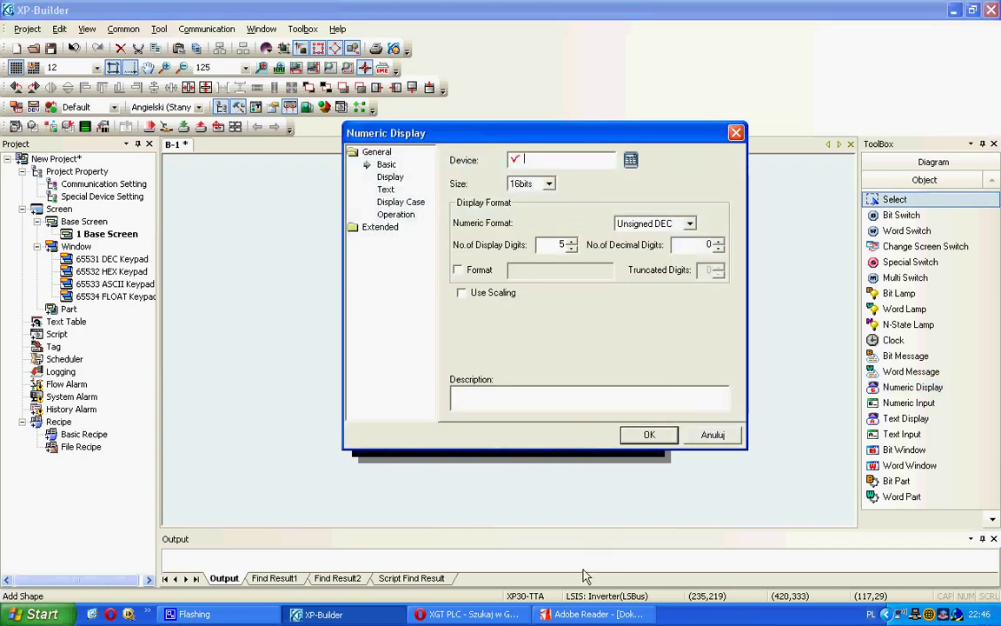
pyautogui.click(565, 613)
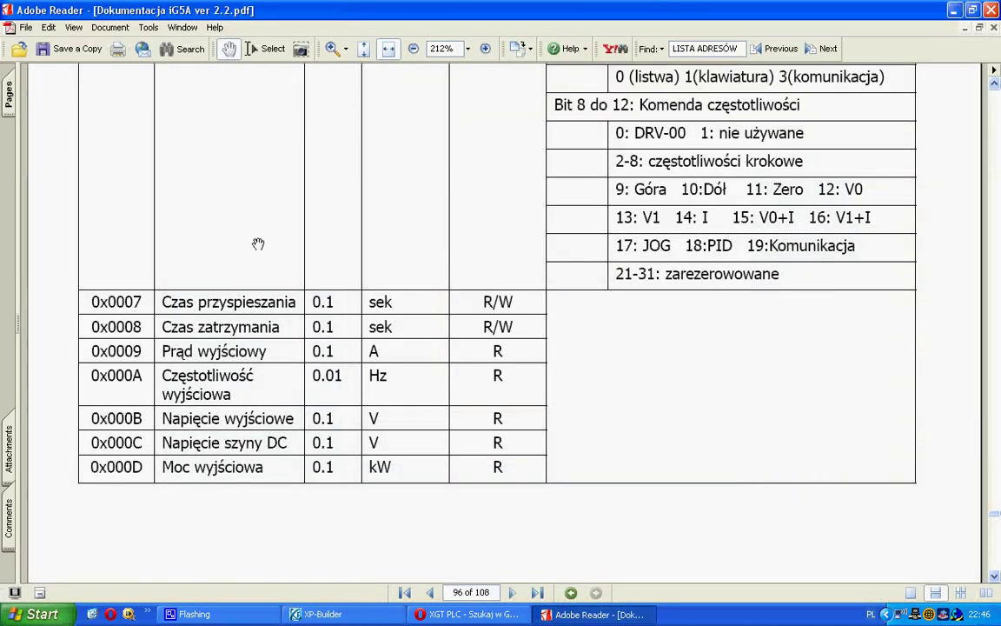
pyautogui.scroll(1, 265, 204)
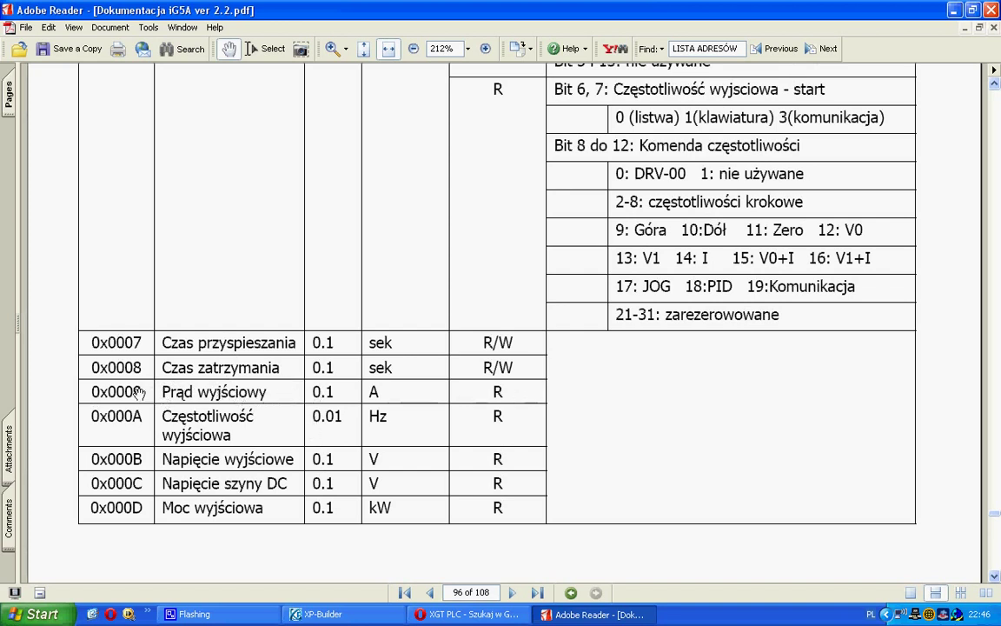
pyautogui.click(359, 616)
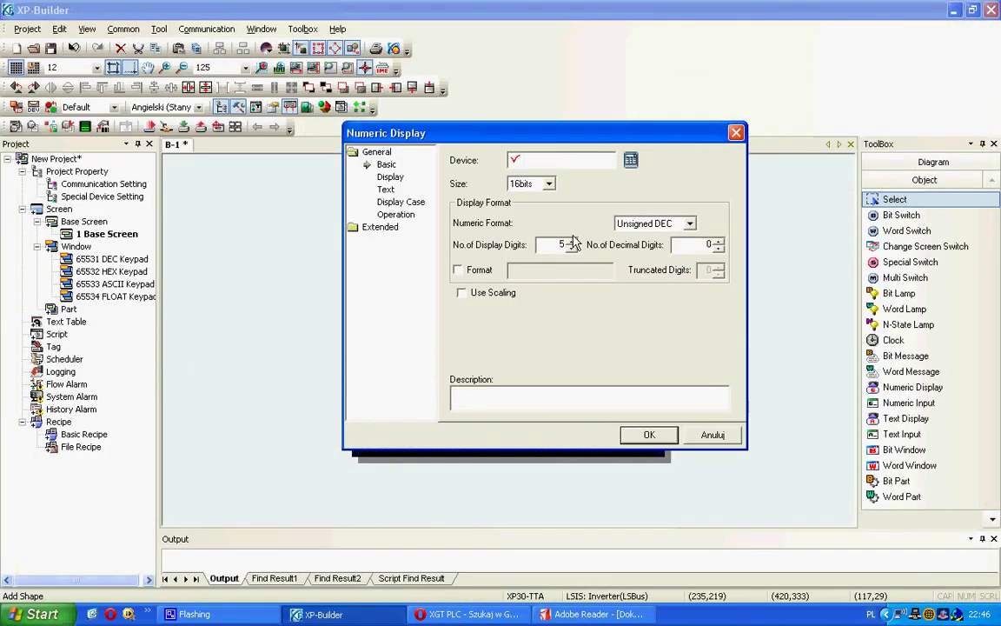
# - Assign word device I at address 9 to the numeric display and set it to one decimal digit
pyautogui.click(631, 160)
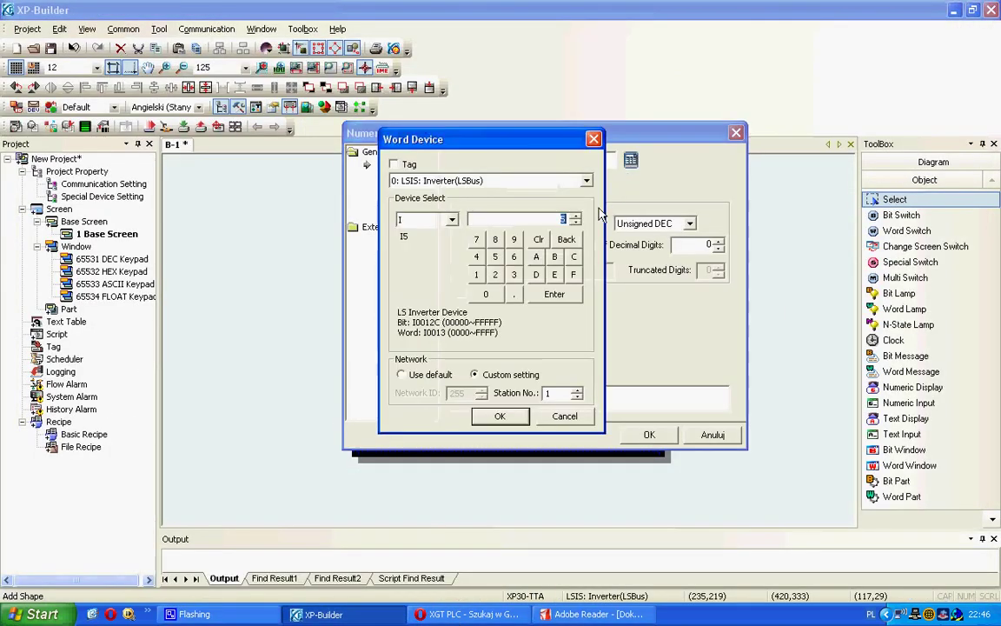
pyautogui.click(513, 239)
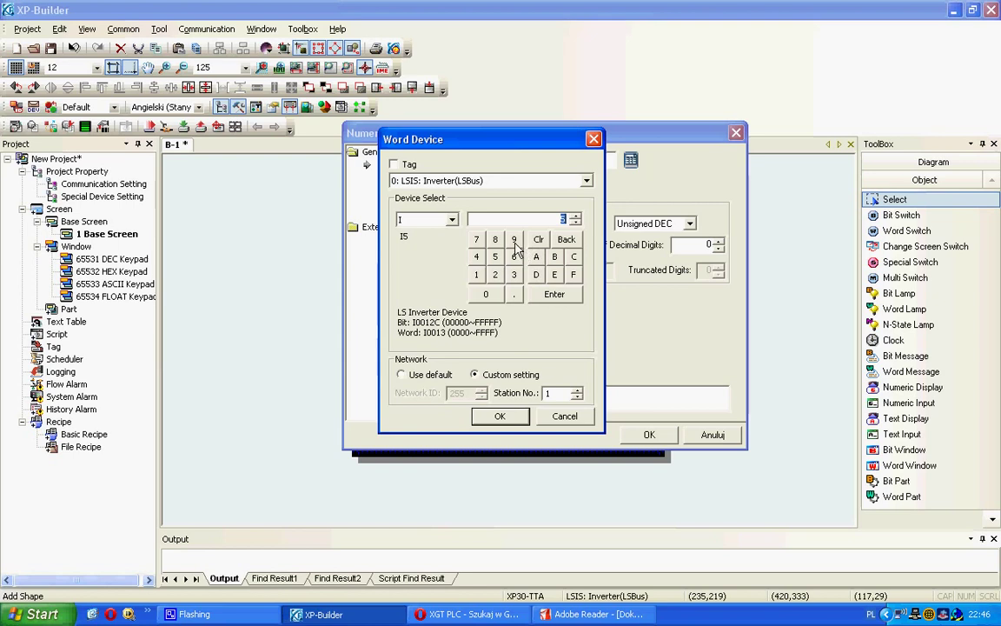
pyautogui.click(501, 418)
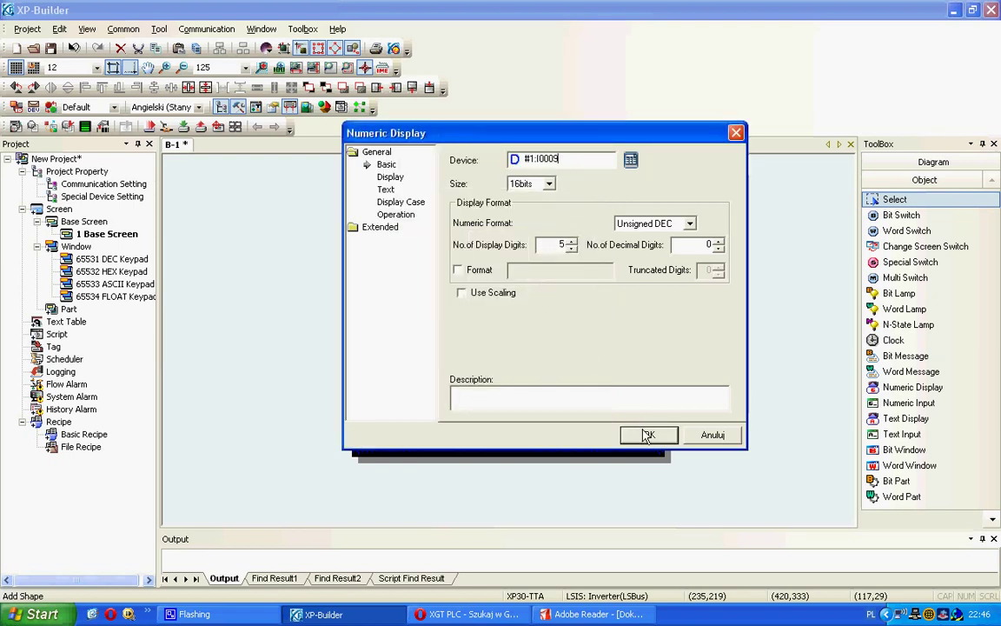
pyautogui.click(719, 241)
pyautogui.click(648, 435)
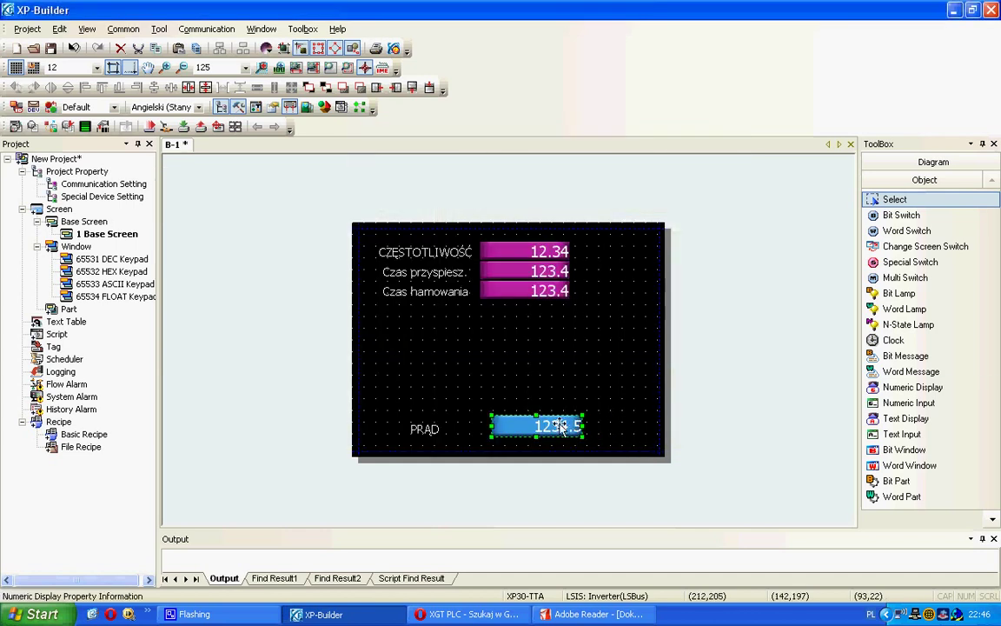
# - Move the numeric display directly beside the PRĄD label at the lower edge of the base screen
pyautogui.moveTo(545, 427); pyautogui.dragTo(506, 428)
pyautogui.click(563, 394)
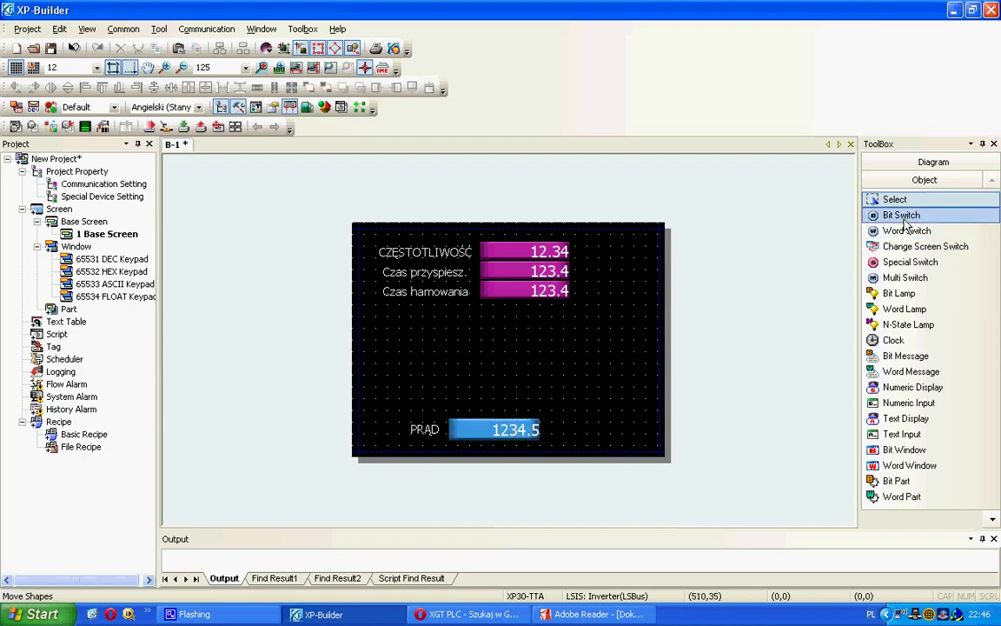
# - Look up the run command (Komenda pracy) address and its bits in the Adobe Reader manual, and return to XP-Builder
pyautogui.click(593, 614)
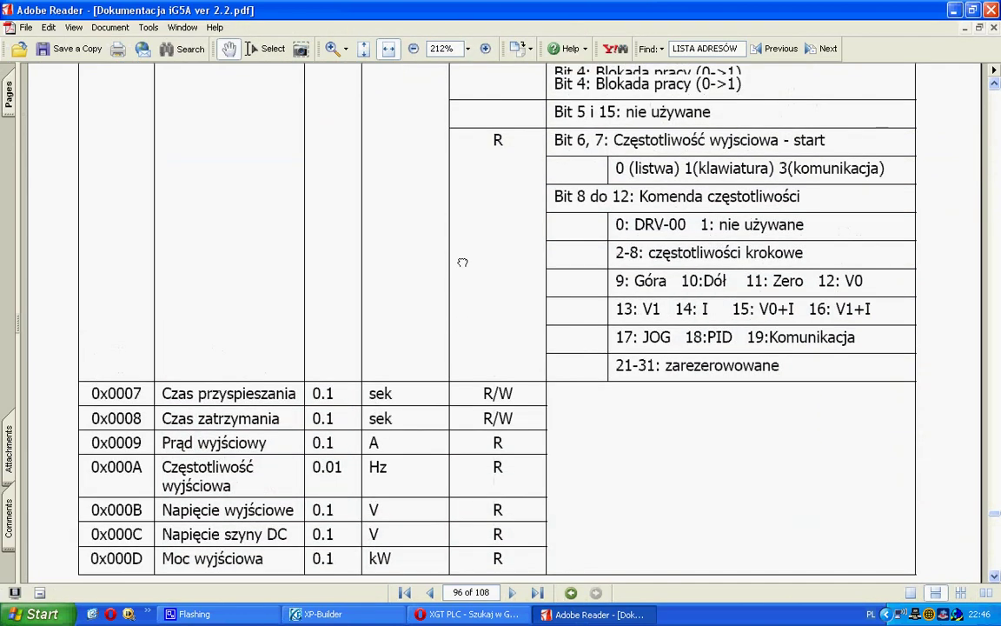
pyautogui.scroll(5, 463, 261)
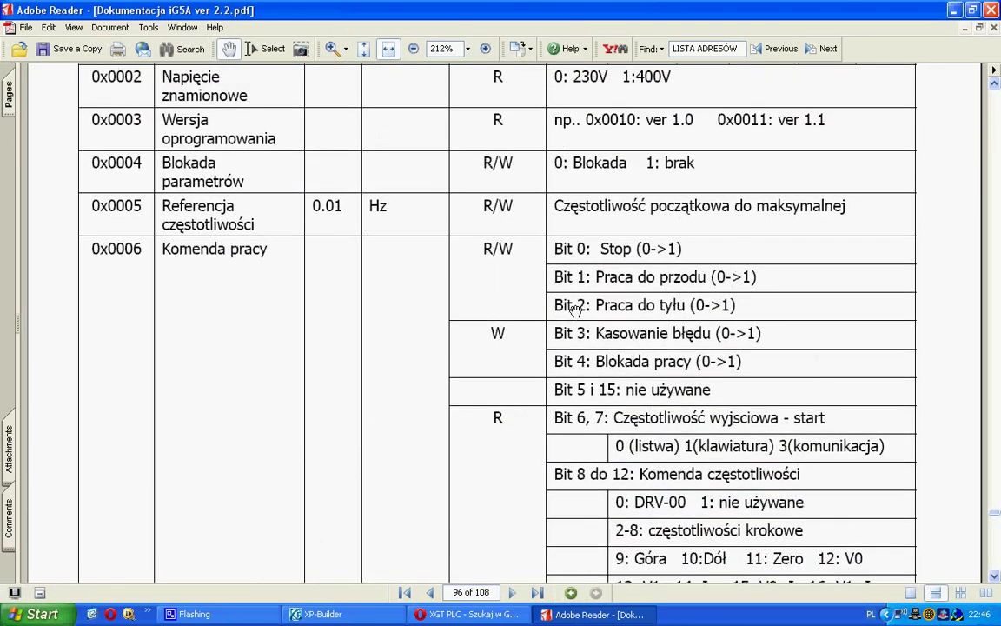
pyautogui.click(466, 614)
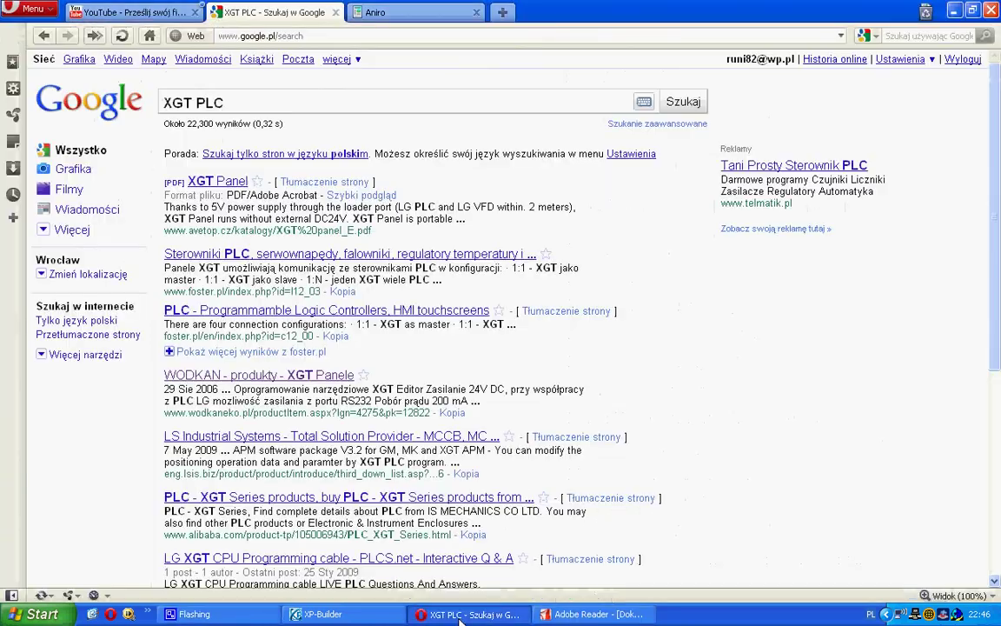
pyautogui.click(353, 612)
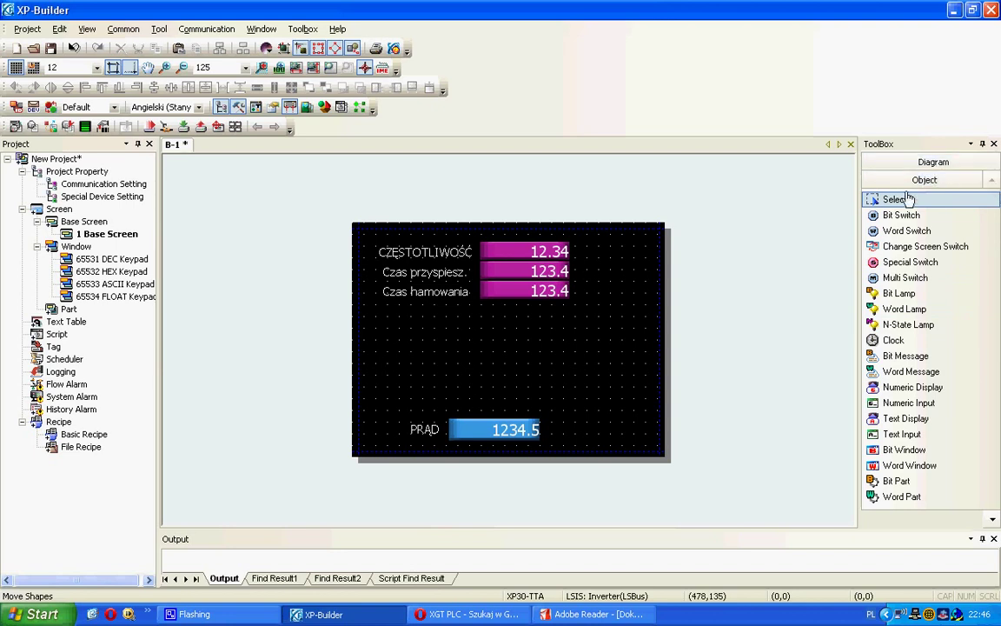
pyautogui.click(895, 216)
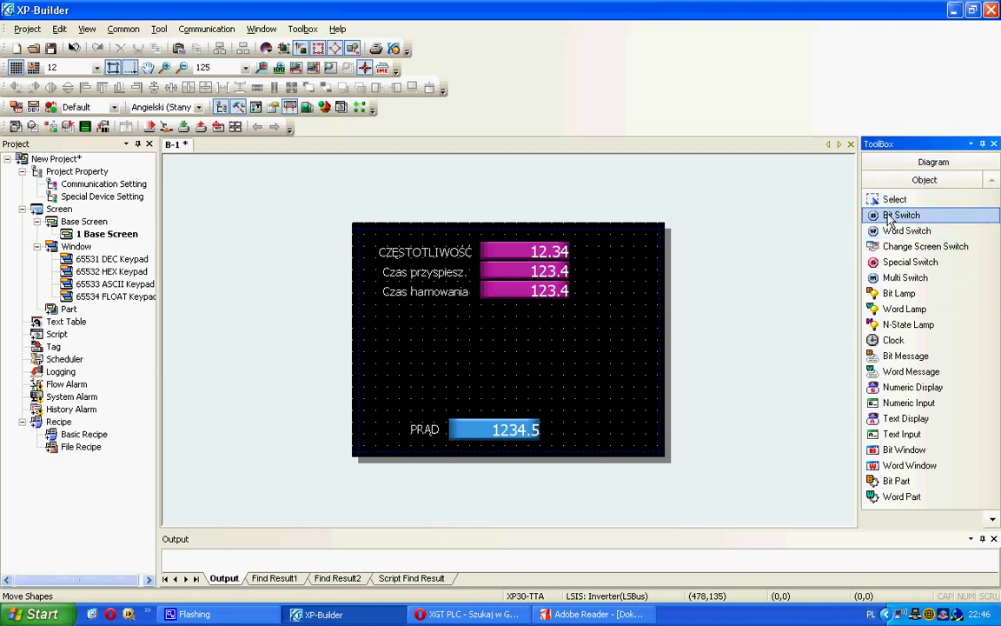
pyautogui.moveTo(421, 313); pyautogui.dragTo(475, 354)
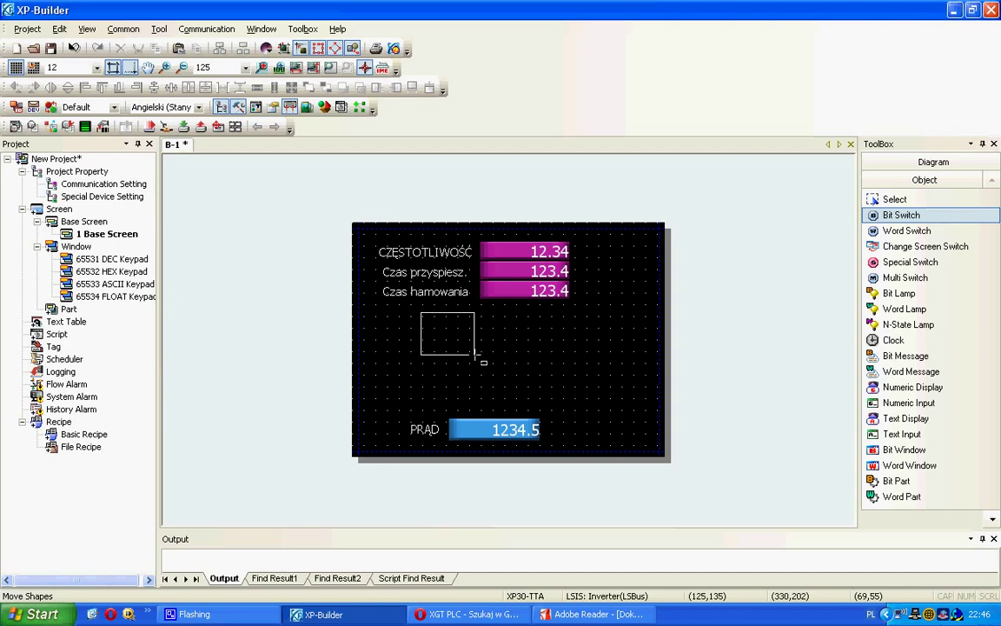
pyautogui.moveTo(474, 354); pyautogui.dragTo(475, 355)
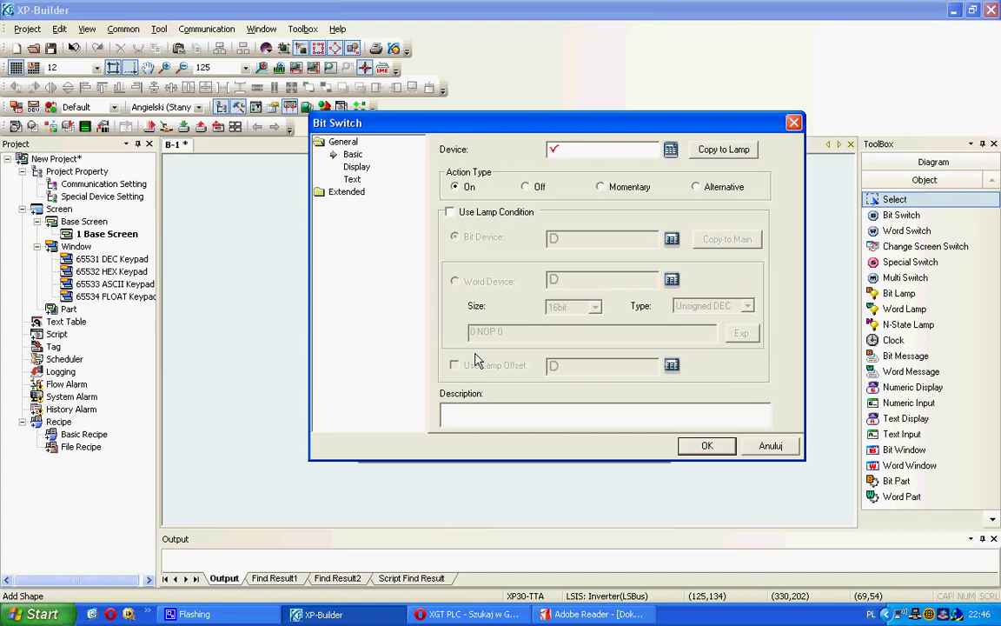
pyautogui.click(771, 446)
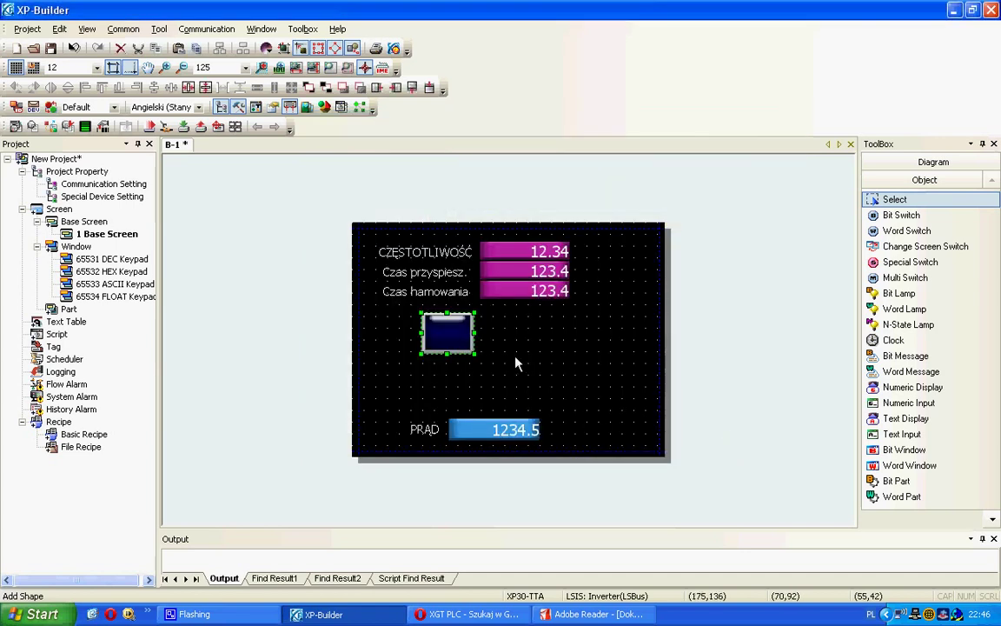
pyautogui.rightClick(462, 323)
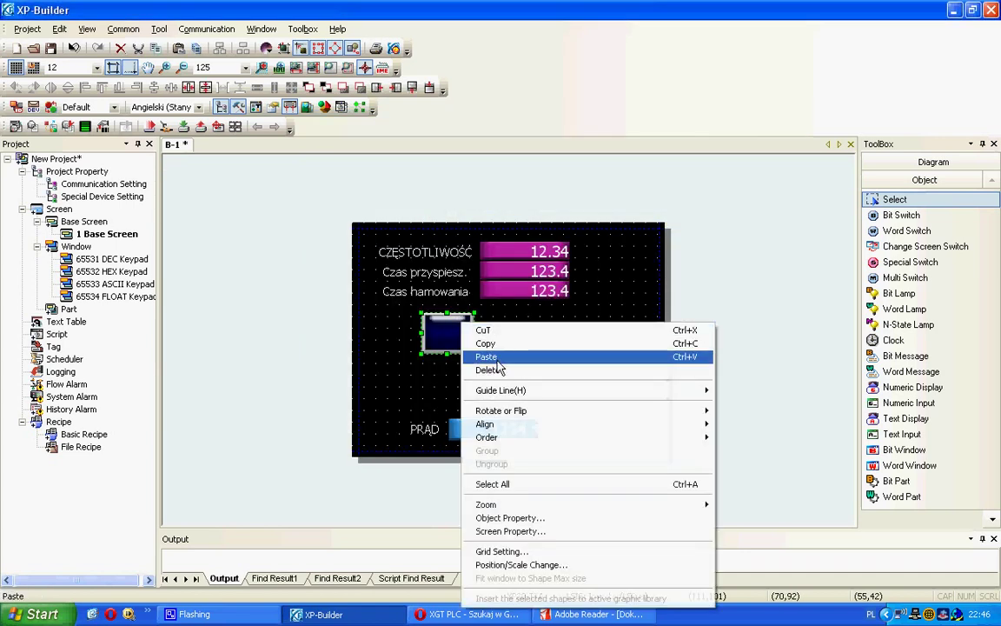
pyautogui.click(497, 372)
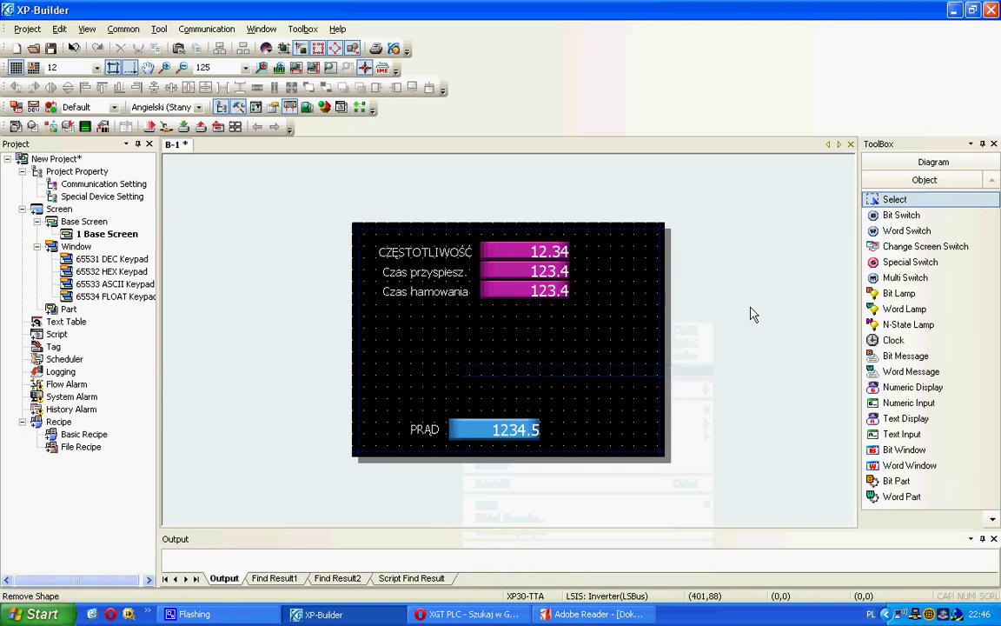
# - Draw a multi switch about 73 by 49 below the labels and give it a word operation setting I0006 to 2, consulting the Adobe Reader manual
pyautogui.click(907, 279)
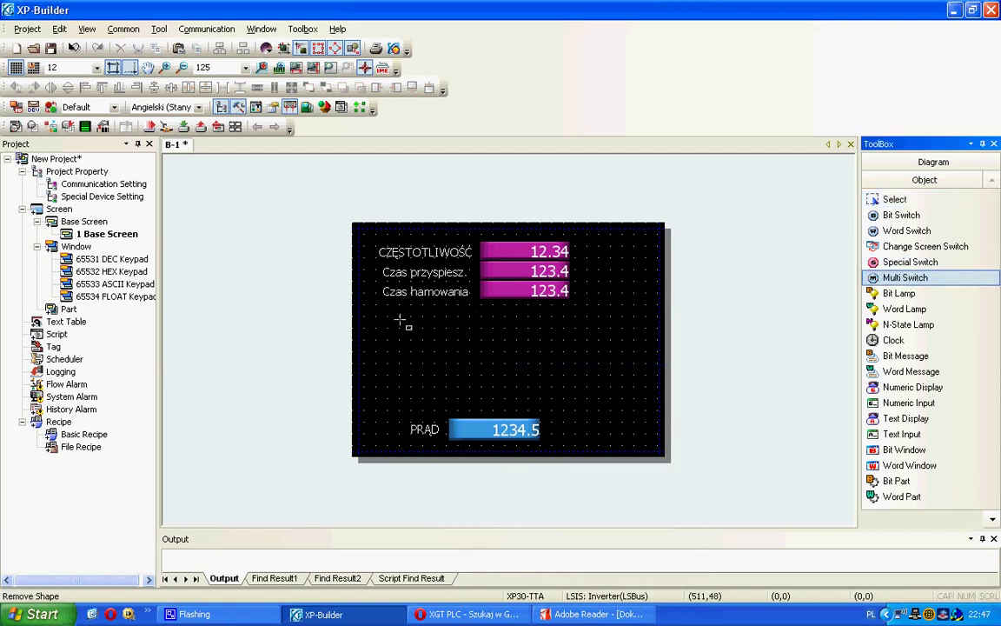
pyautogui.moveTo(406, 319); pyautogui.dragTo(478, 367)
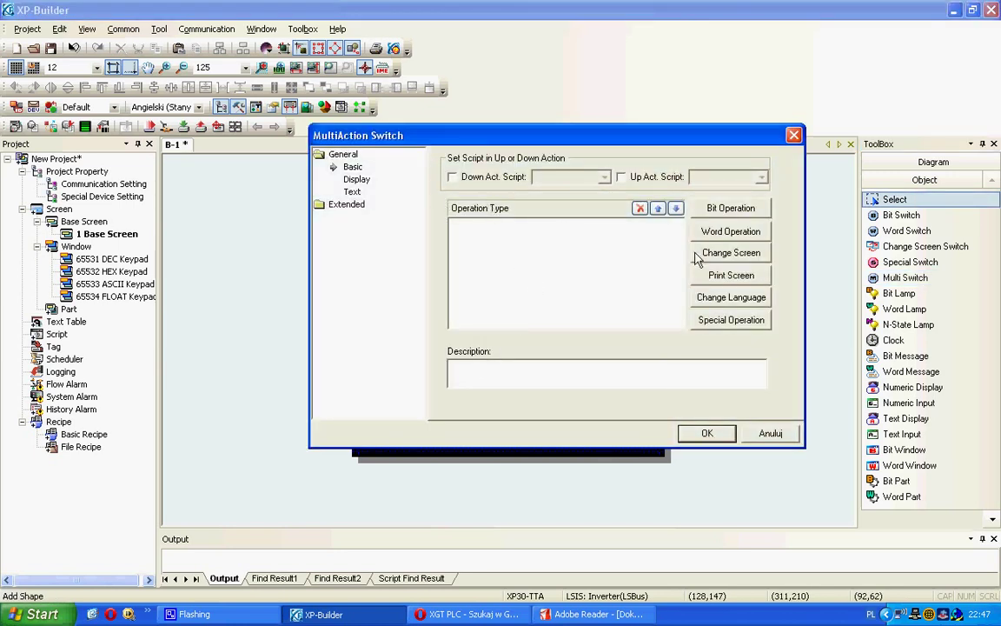
pyautogui.click(730, 231)
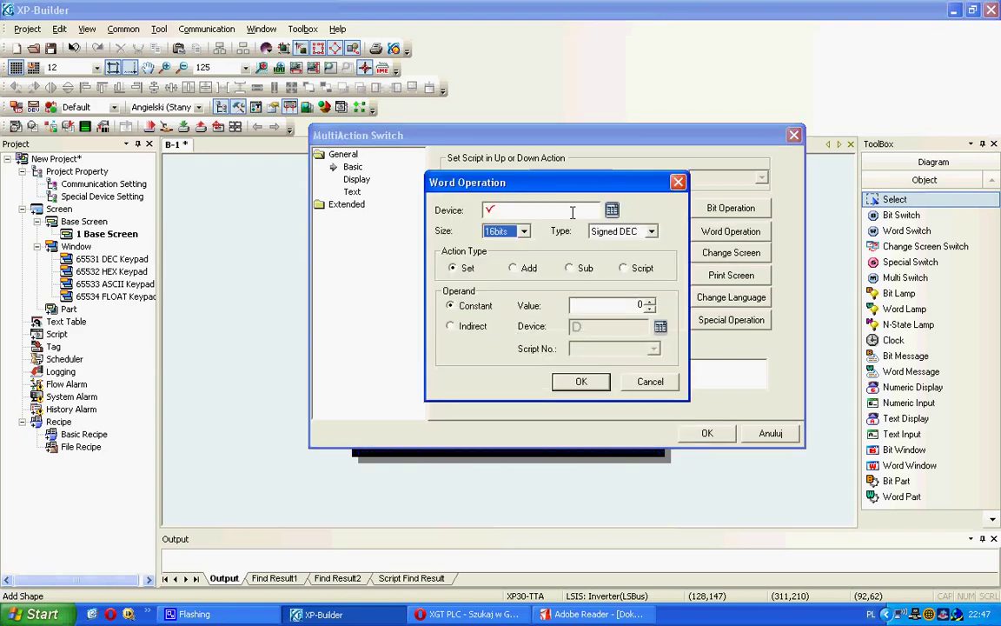
pyautogui.click(591, 614)
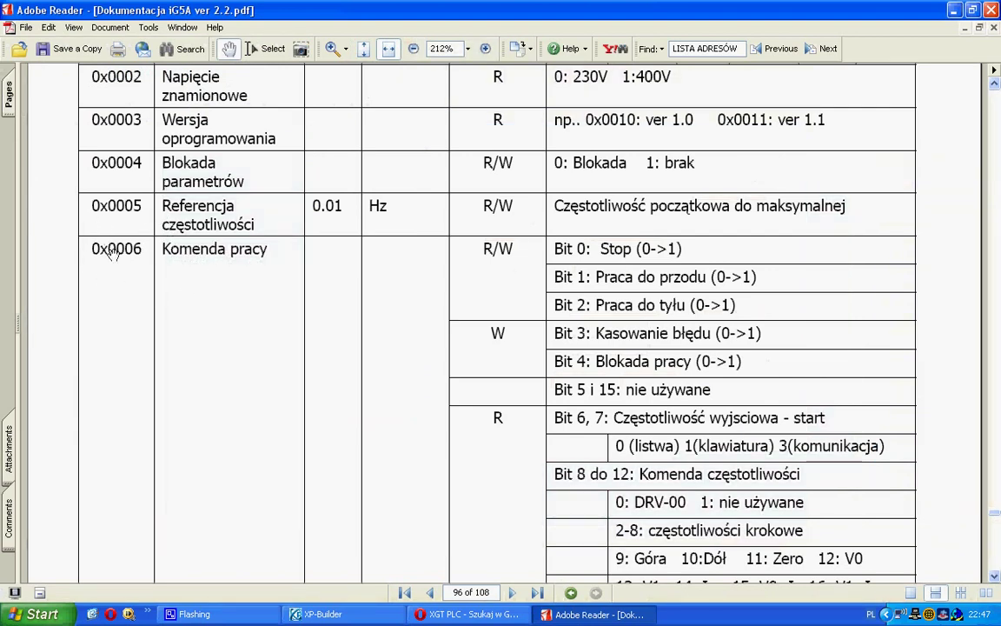
pyautogui.click(345, 621)
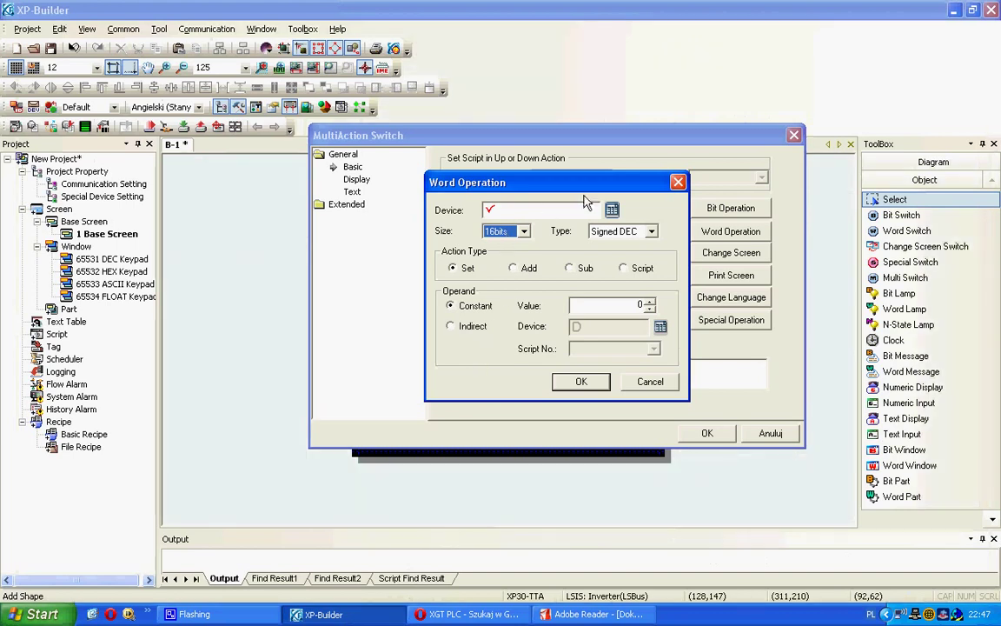
pyautogui.click(612, 211)
pyautogui.click(513, 258)
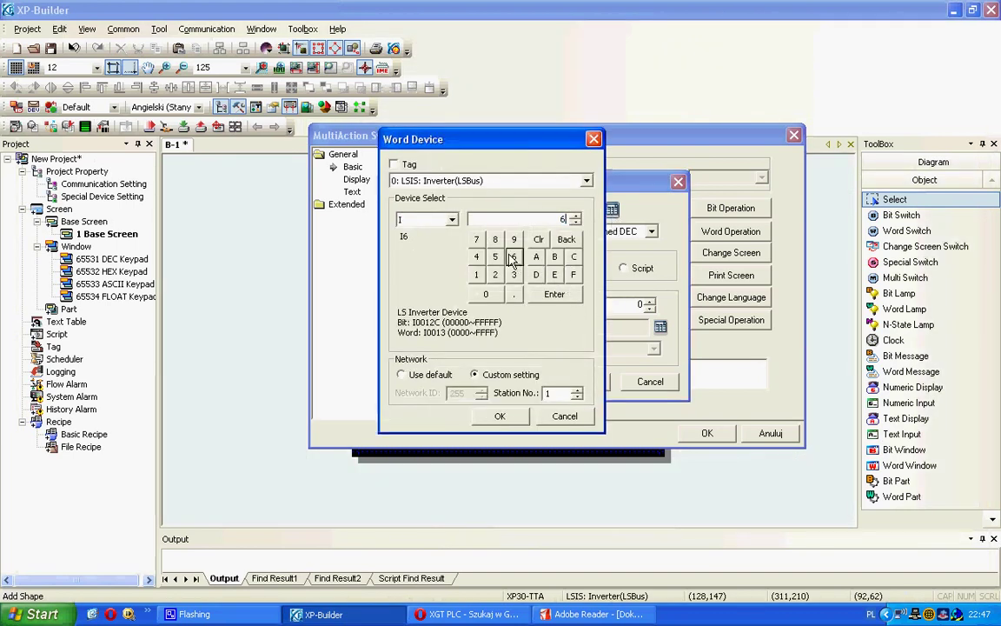
pyautogui.click(494, 416)
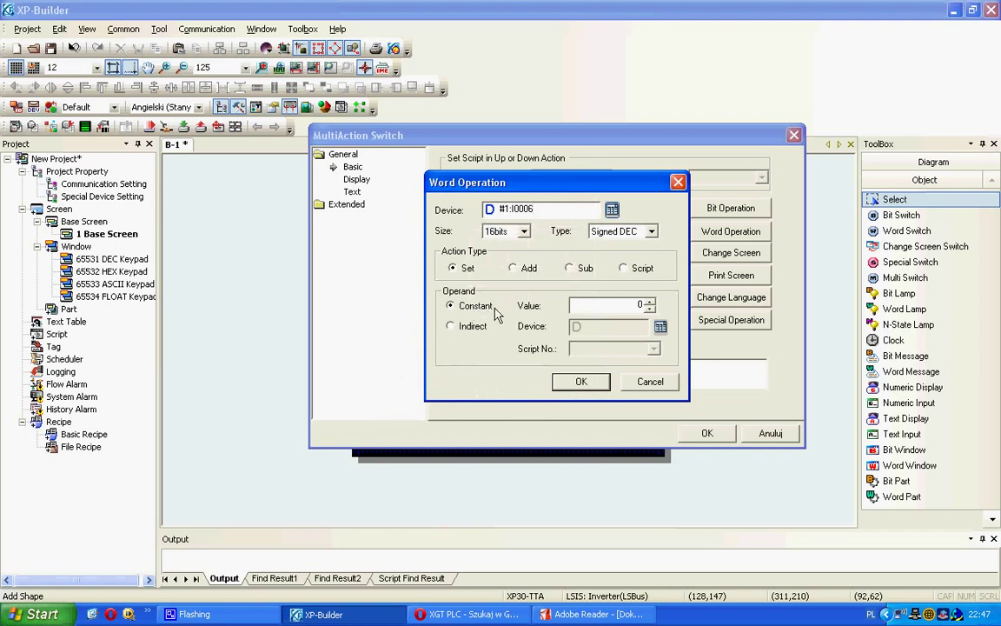
pyautogui.click(637, 302)
pyautogui.click(581, 382)
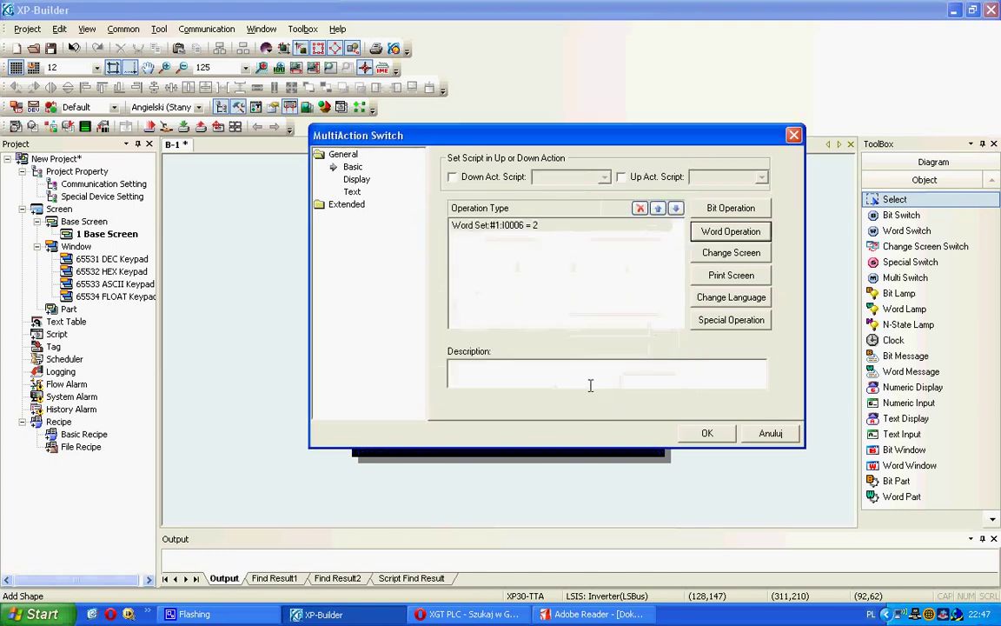
# - Enable the multi switch's caption, enter "START PRAWO" on two lines, and copy the On caption to the Off state
pyautogui.click(352, 191)
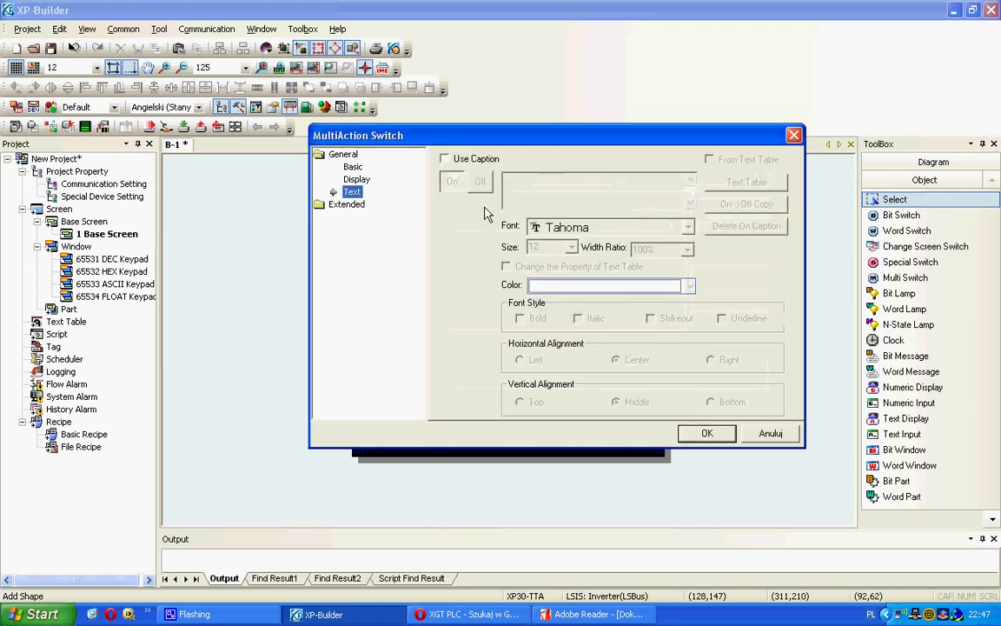
pyautogui.click(445, 158)
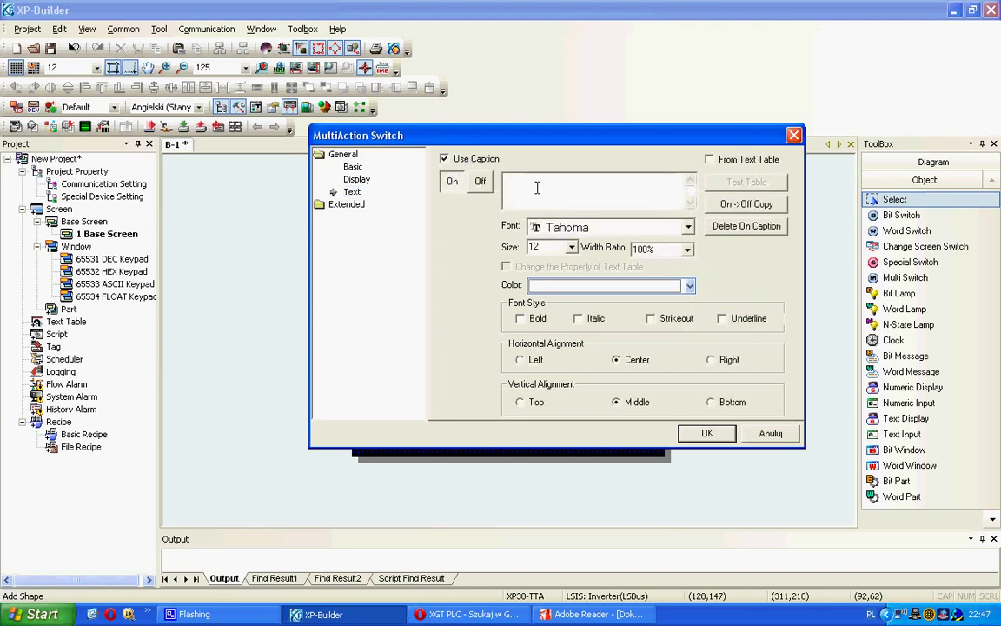
pyautogui.write('S')
pyautogui.write('TART ')
pyautogui.write('PRAWO')
pyautogui.click(756, 204)
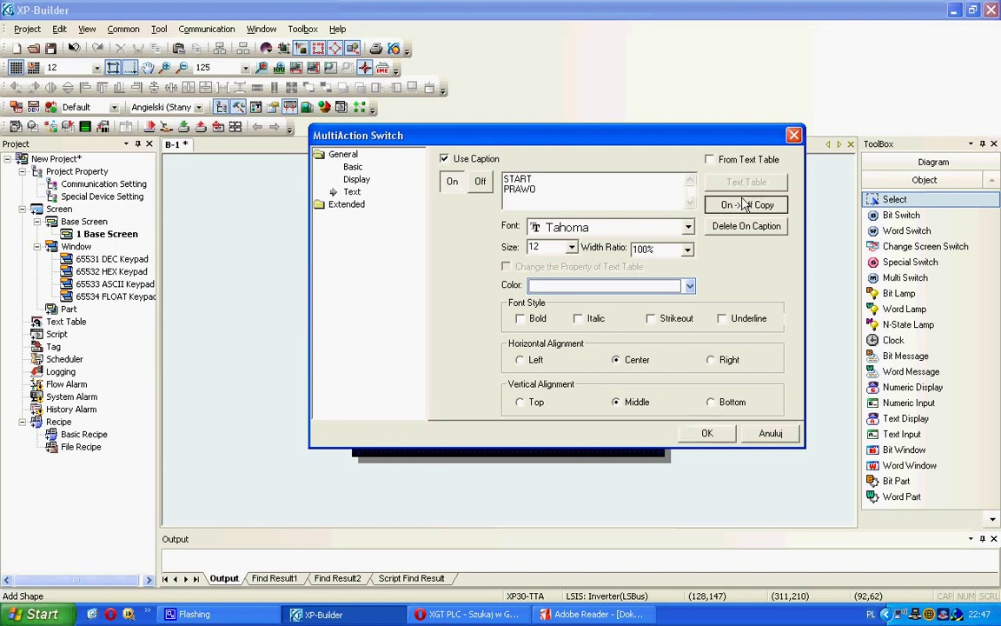
pyautogui.click(708, 433)
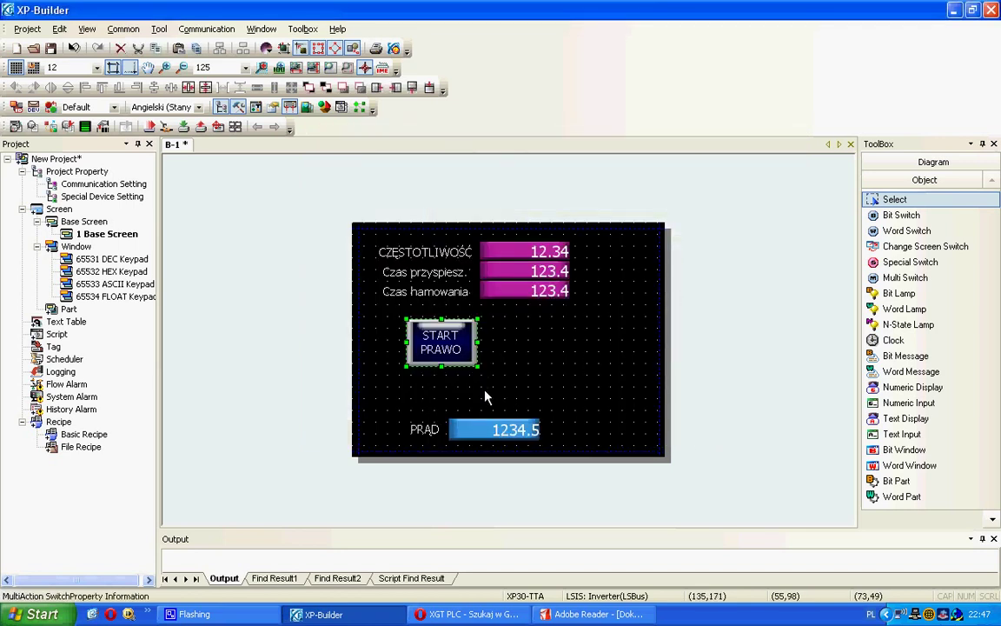
# - Copy the START PRAWO switch and place the copy directly to its right, level with the original
pyautogui.rightClick(445, 343)
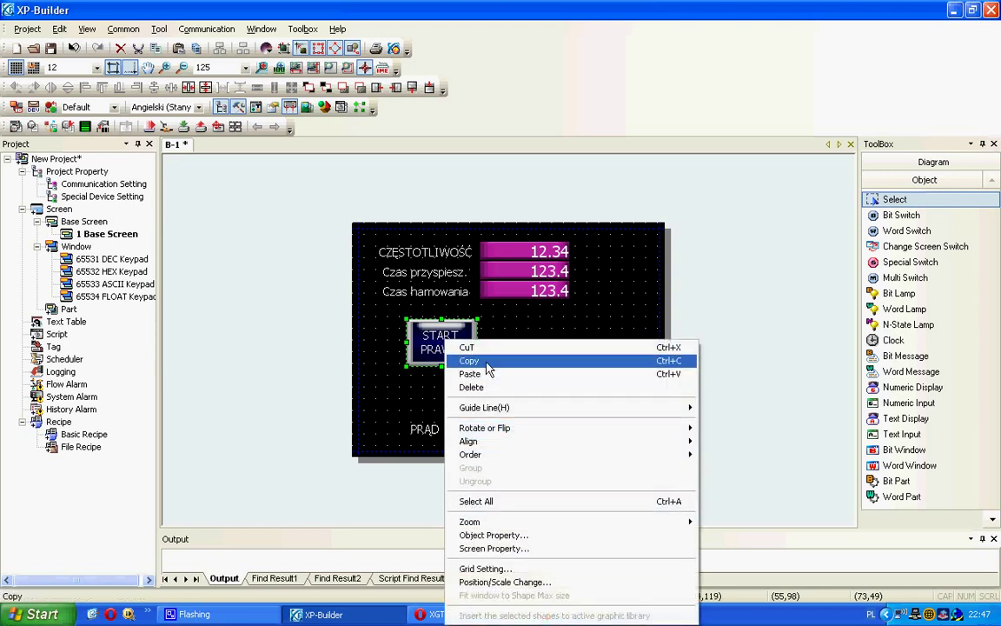
pyautogui.click(494, 361)
pyautogui.rightClick(459, 309)
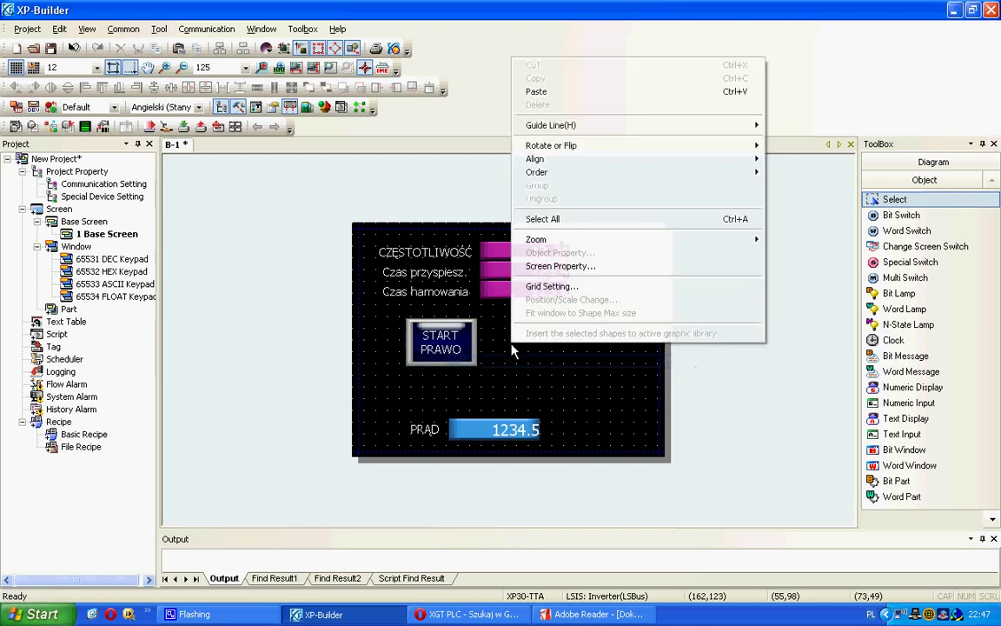
pyautogui.click(574, 94)
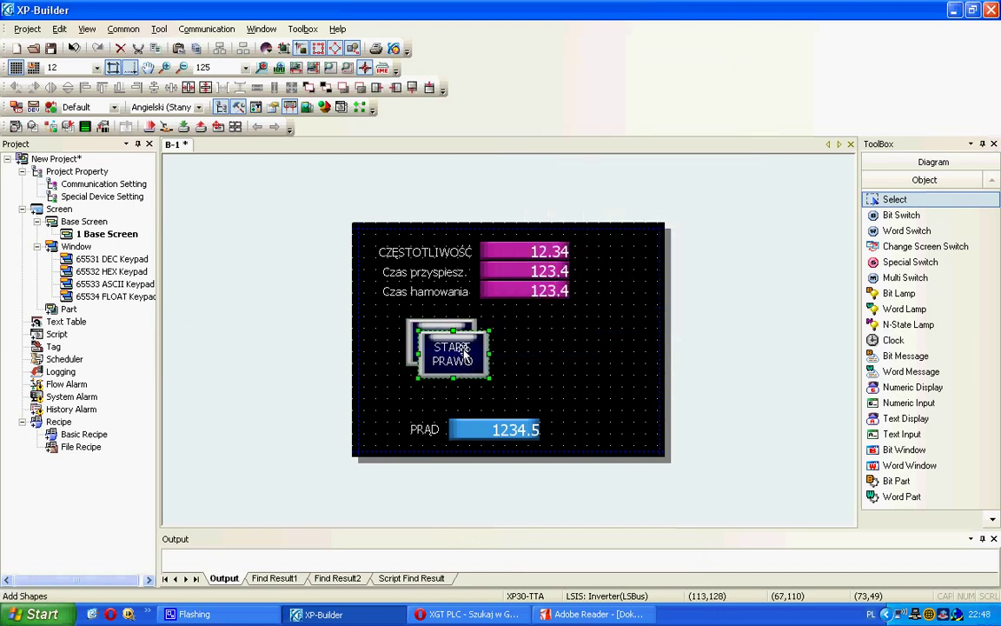
pyautogui.click(523, 341)
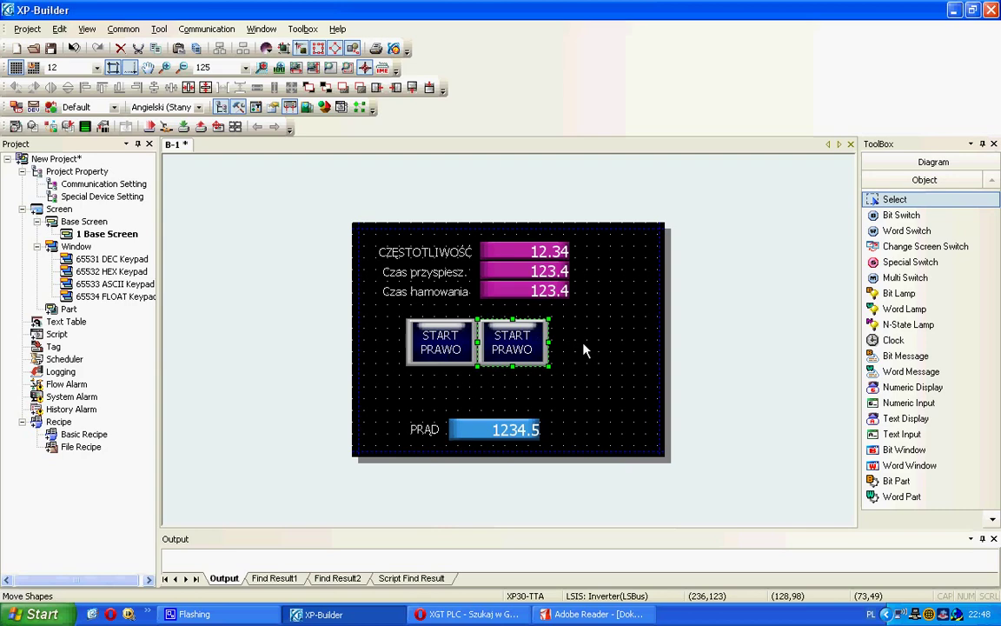
# - Change the copied switch's word operation on I0006 to set the constant value 4
pyautogui.rightClick(516, 345)
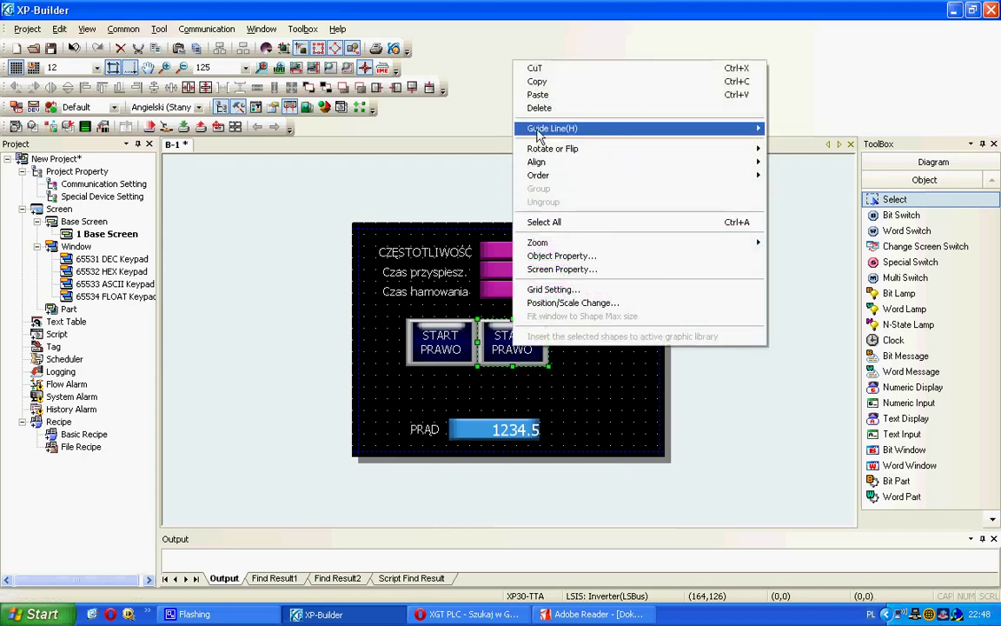
pyautogui.click(446, 323)
pyautogui.doubleClick(447, 324)
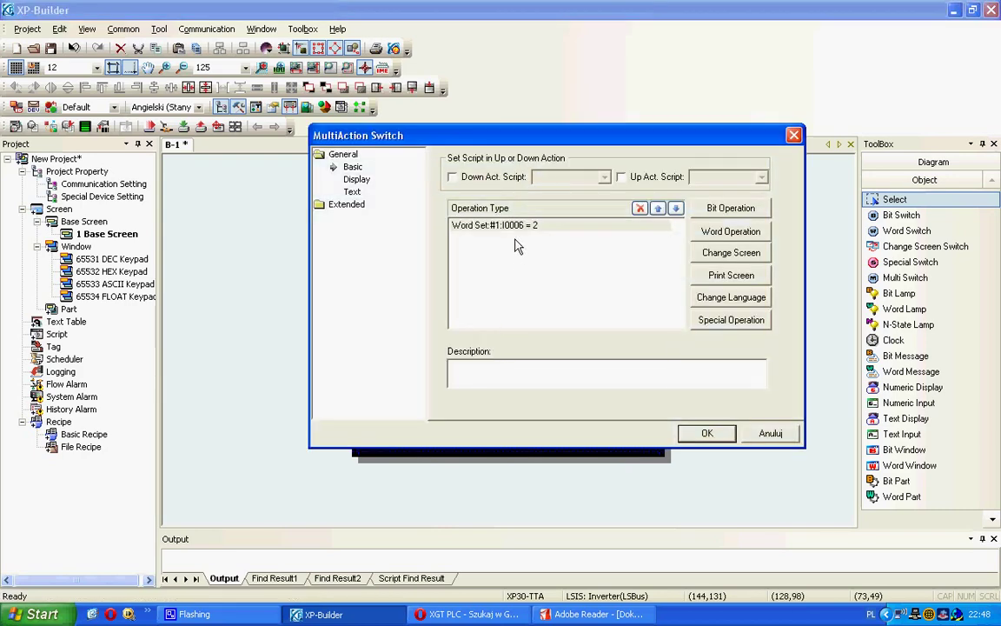
pyautogui.click(546, 225)
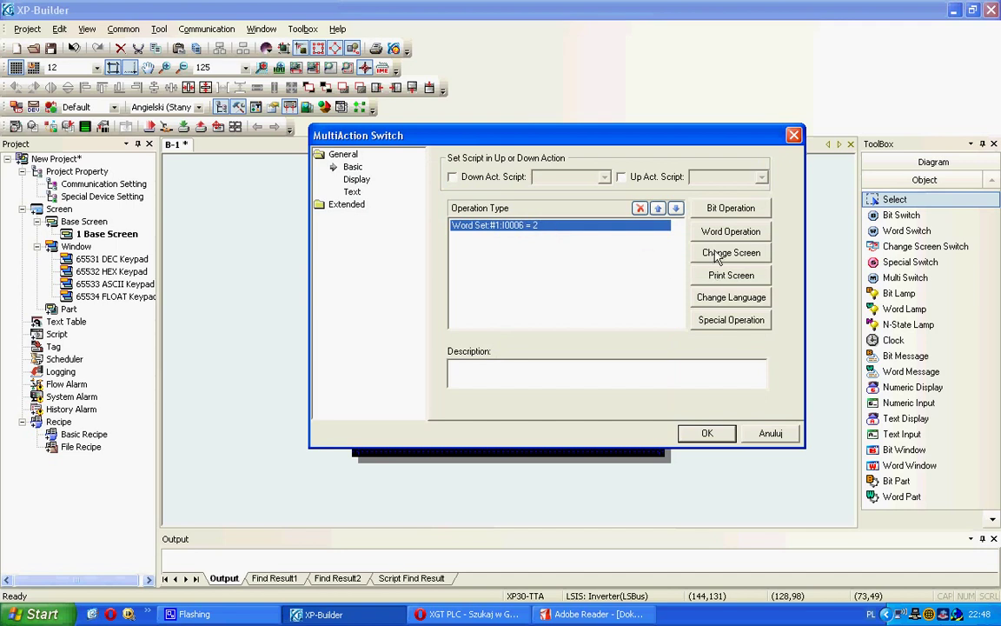
pyautogui.doubleClick(650, 228)
pyautogui.click(651, 232)
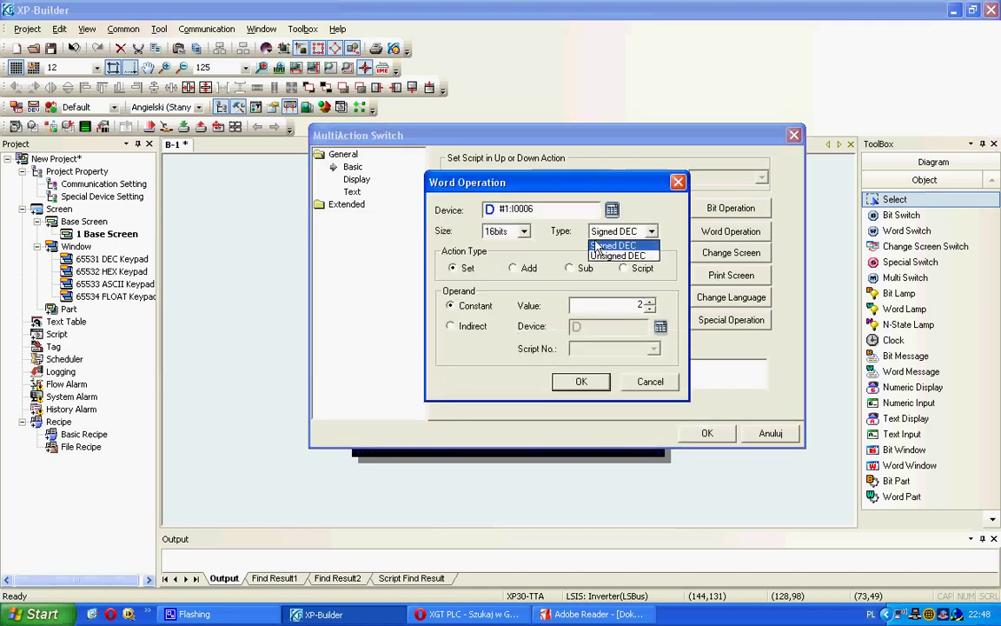
pyautogui.click(504, 257)
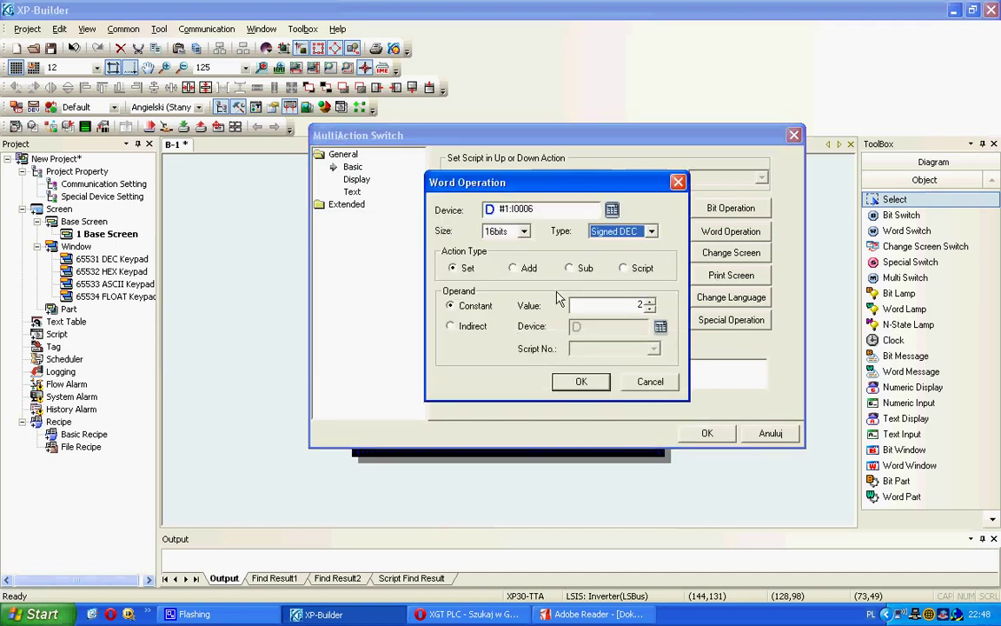
pyautogui.click(650, 302)
pyautogui.click(650, 302)
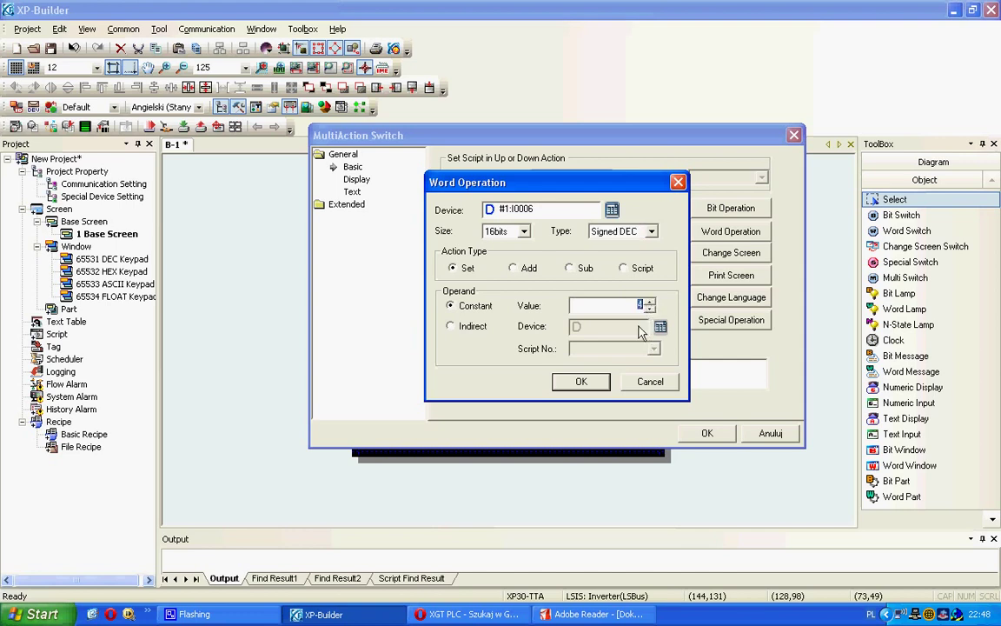
pyautogui.click(582, 383)
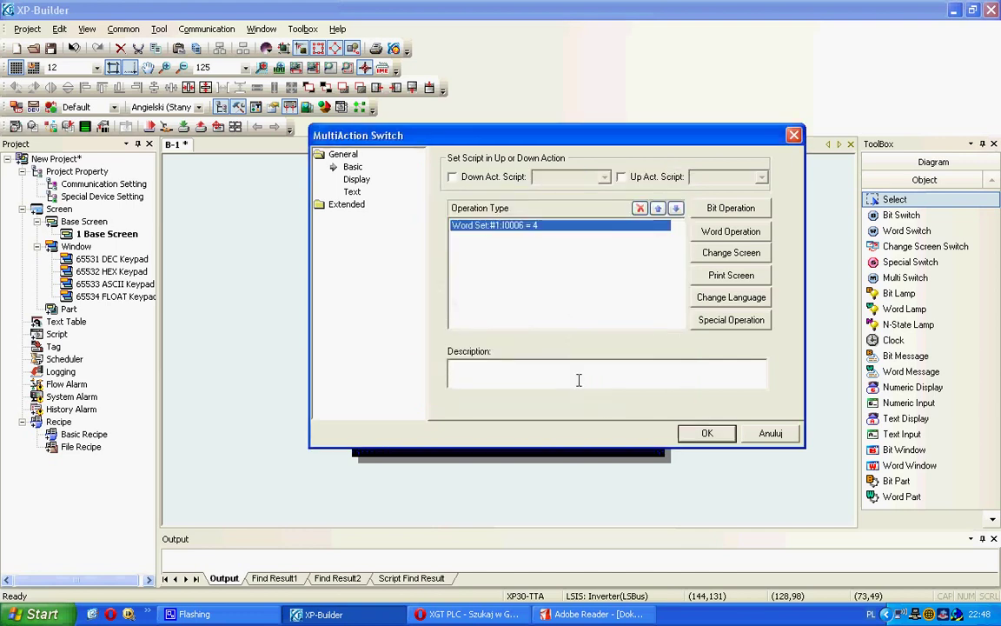
# - Change the second line of the copied switch's caption to "LEWO" and apply the switch settings
pyautogui.click(352, 192)
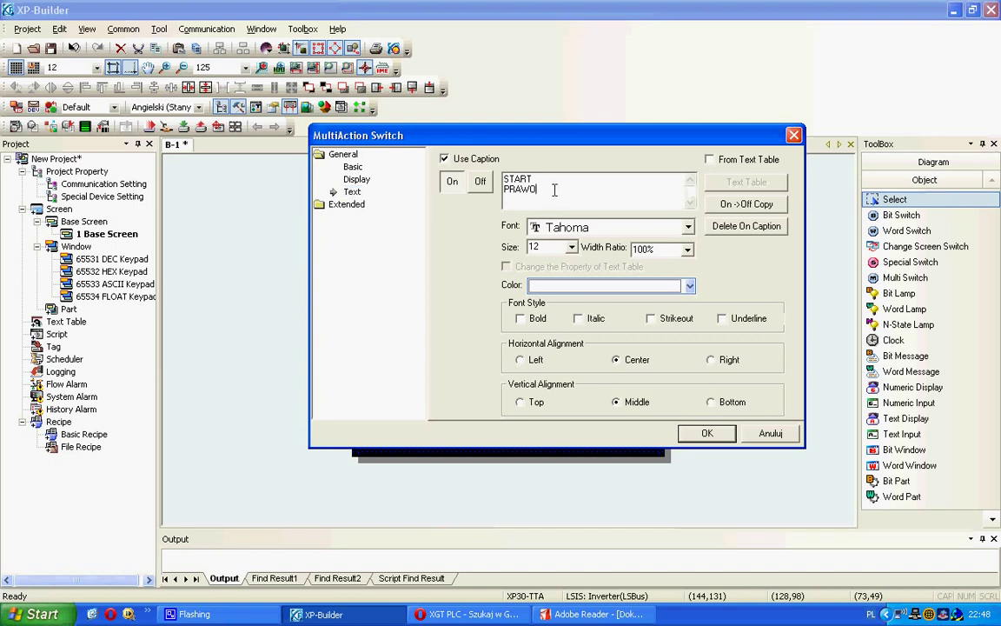
pyautogui.doubleClick(521, 188)
pyautogui.write('LEWO')
pyautogui.click(718, 437)
pyautogui.click(579, 392)
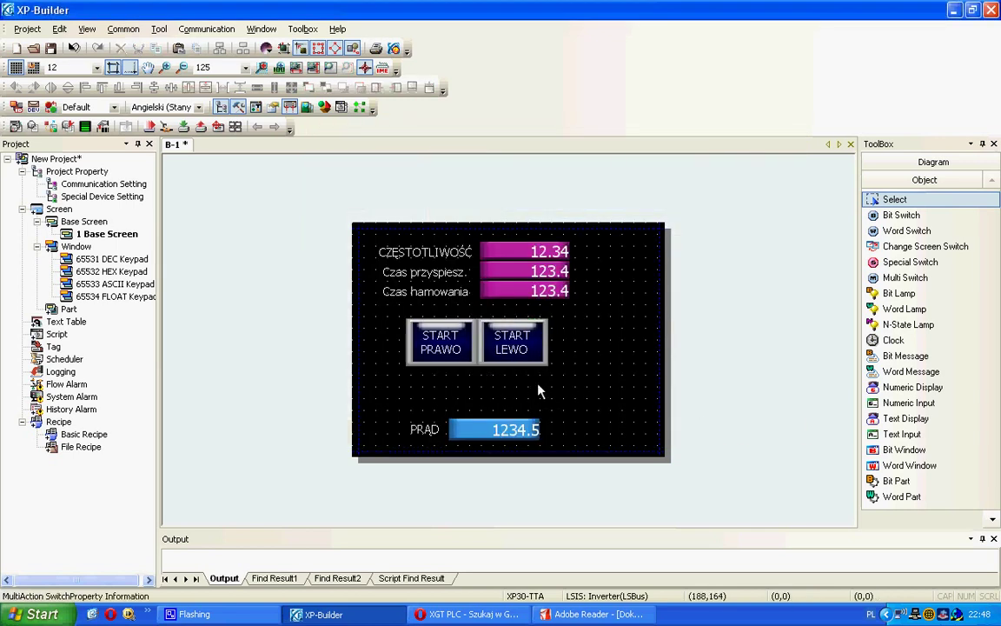
# - Move the START PRAWO and START LEWO switches together up and to the right, just below the numeric inputs
pyautogui.click(452, 342)
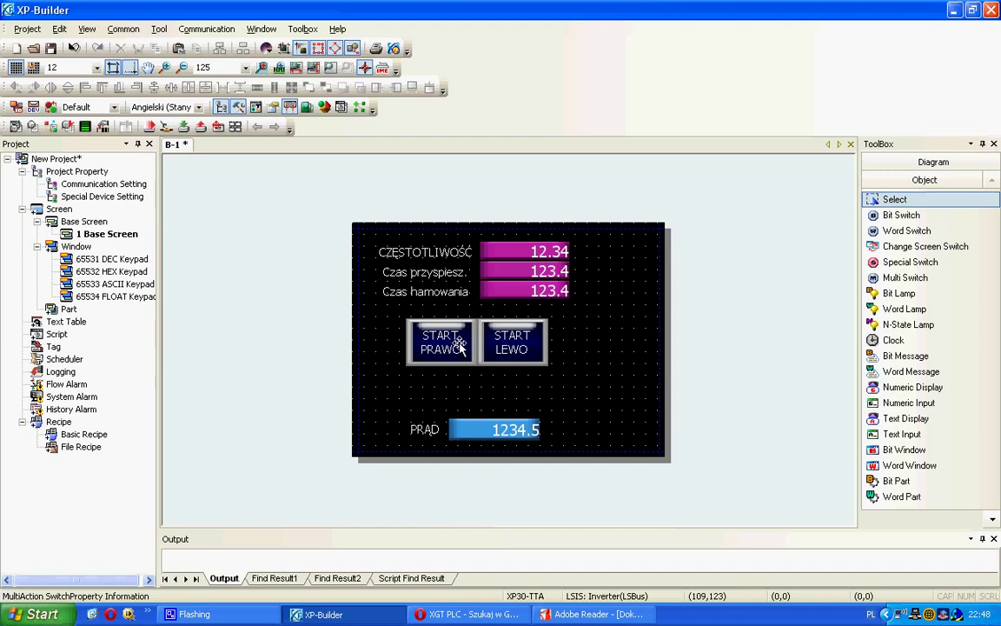
pyautogui.keyDown('shift'); pyautogui.click(511, 348); pyautogui.keyUp('shift')
pyautogui.moveTo(511, 348); pyautogui.dragTo(545, 329)
pyautogui.click(622, 375)
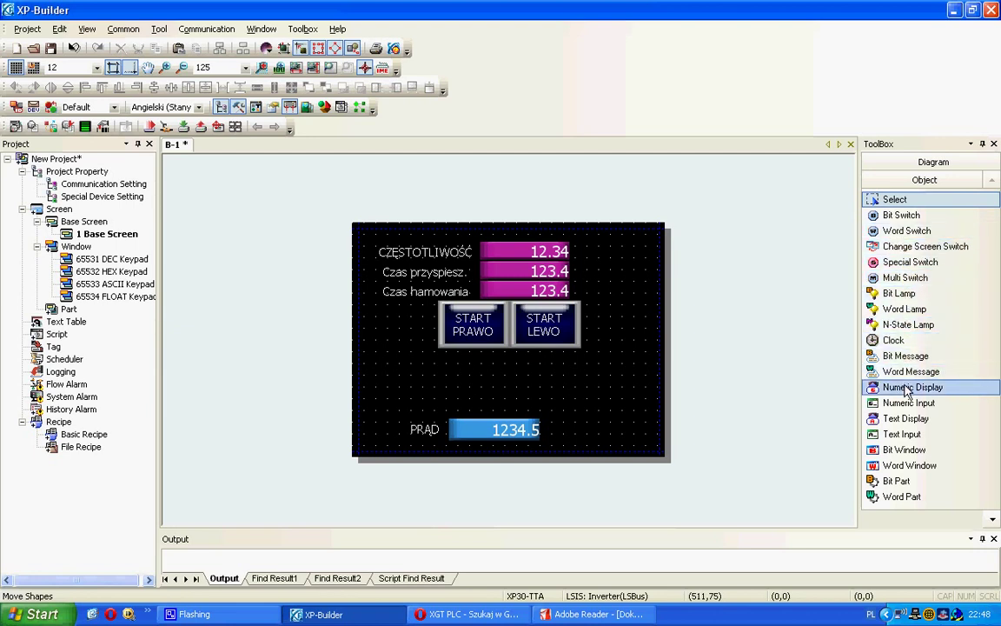
# - Draw a multi switch centred below the two START switches and enable its caption with the text "STOP"
pyautogui.click(896, 278)
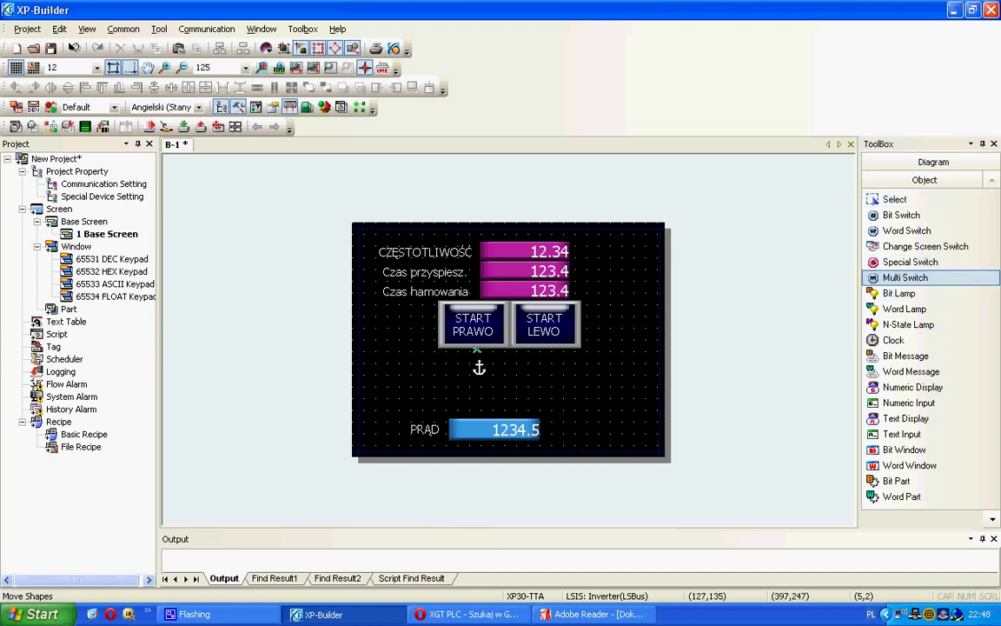
pyautogui.moveTo(474, 348); pyautogui.dragTo(537, 403)
pyautogui.click(352, 192)
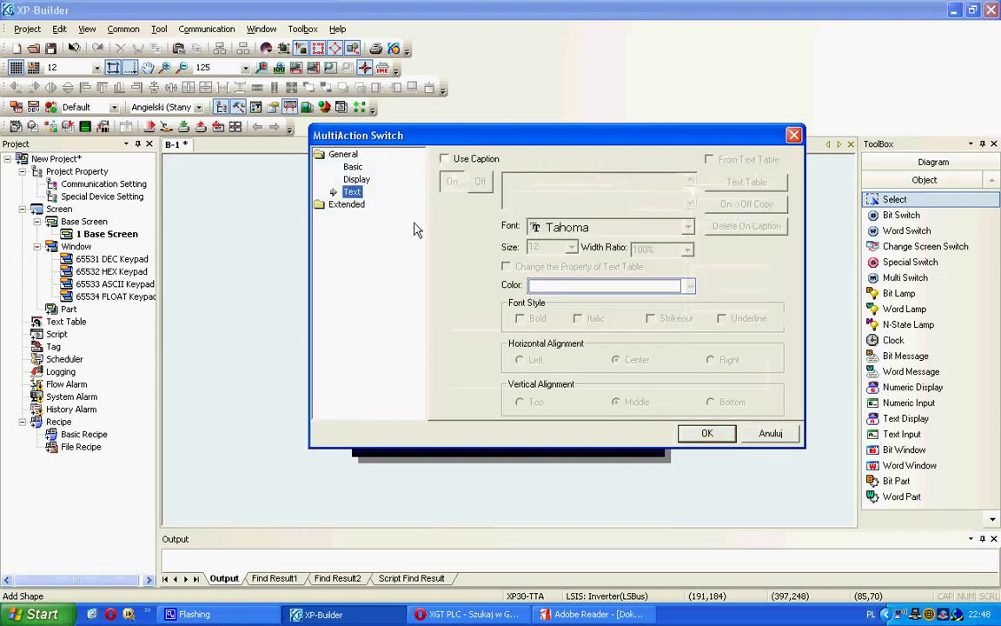
pyautogui.click(445, 158)
pyautogui.click(528, 192)
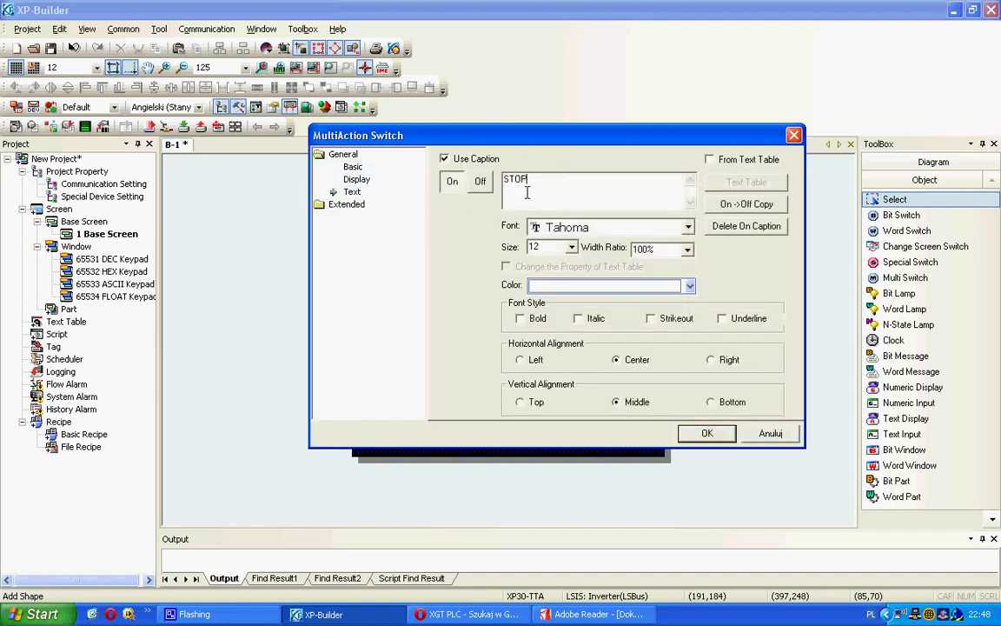
# - Set the STOP switch's image to the pressed red 3-D button from the PUSHDOWN_V category of the graphic library
pyautogui.click(358, 180)
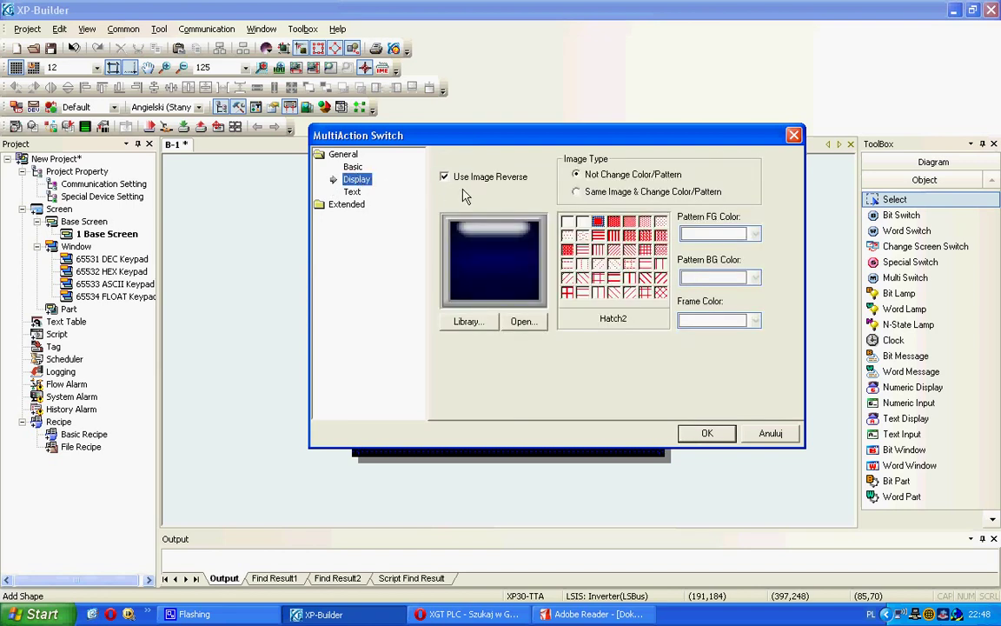
pyautogui.click(470, 322)
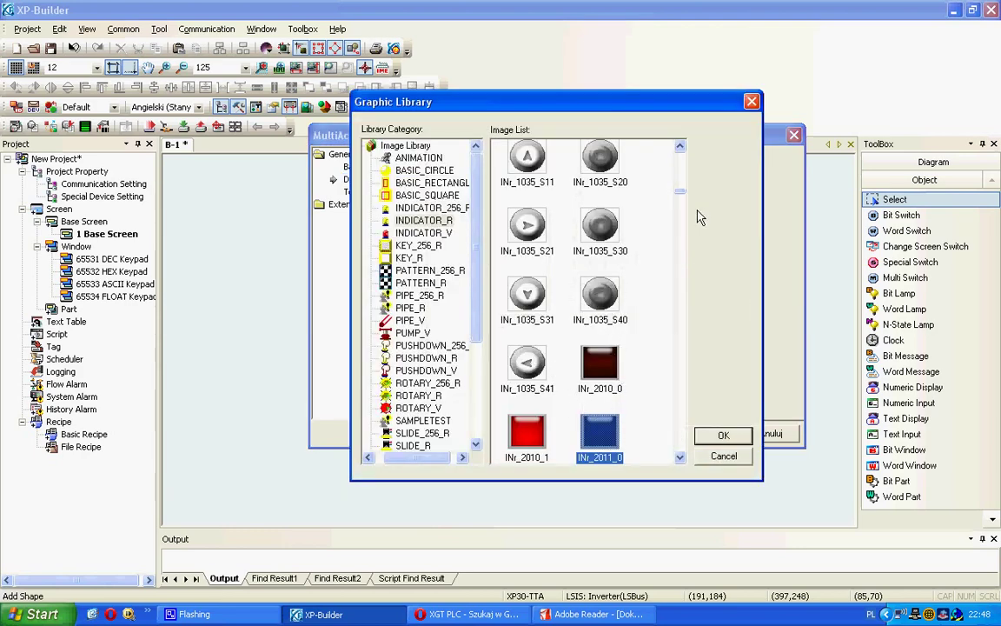
pyautogui.scroll(-10, 682, 269)
pyautogui.scroll(-6, 682, 272)
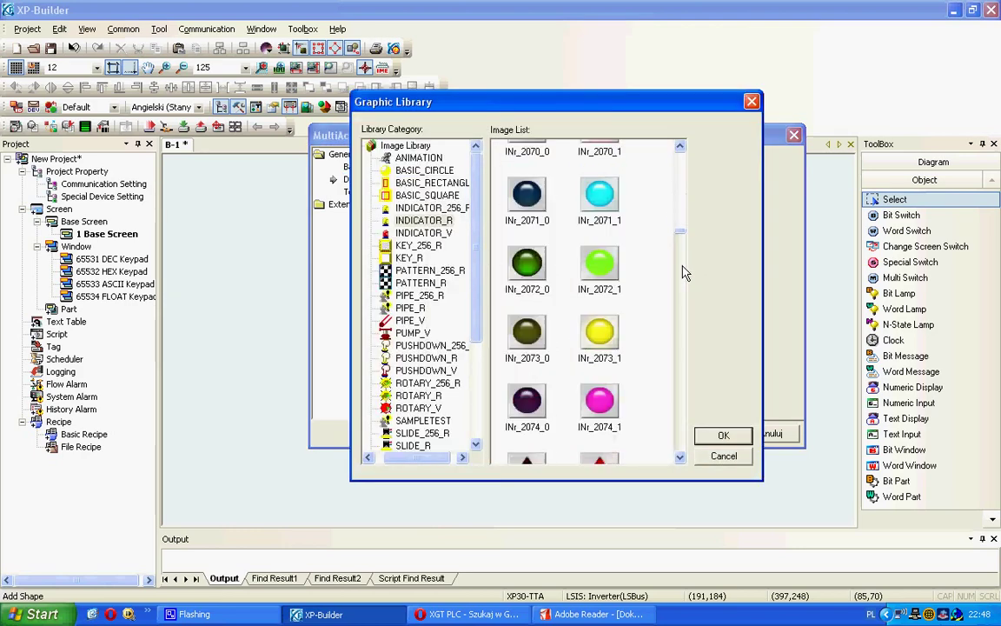
pyautogui.moveTo(682, 247); pyautogui.dragTo(683, 164)
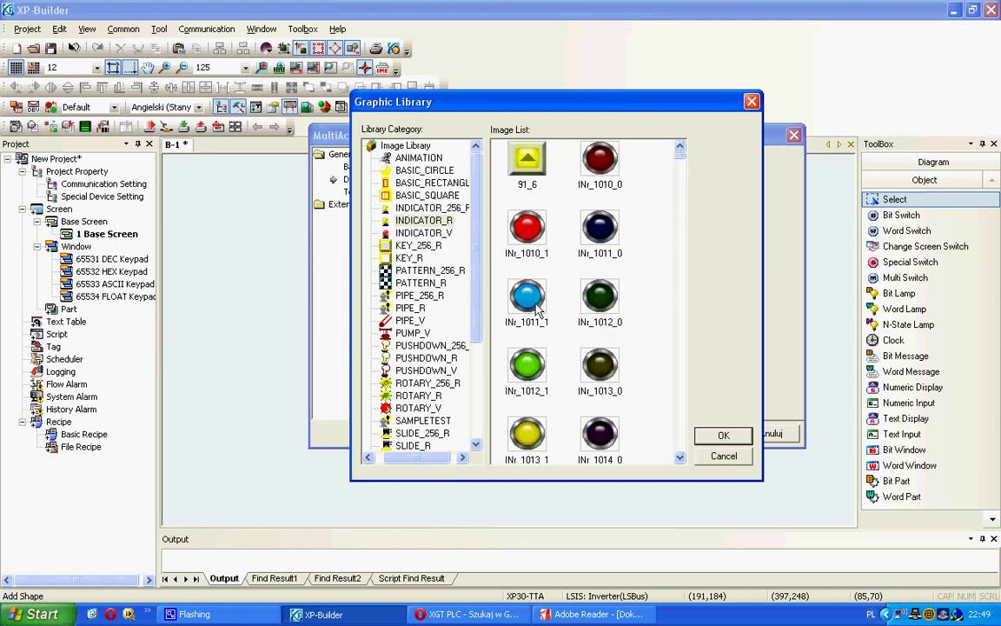
pyautogui.click(428, 372)
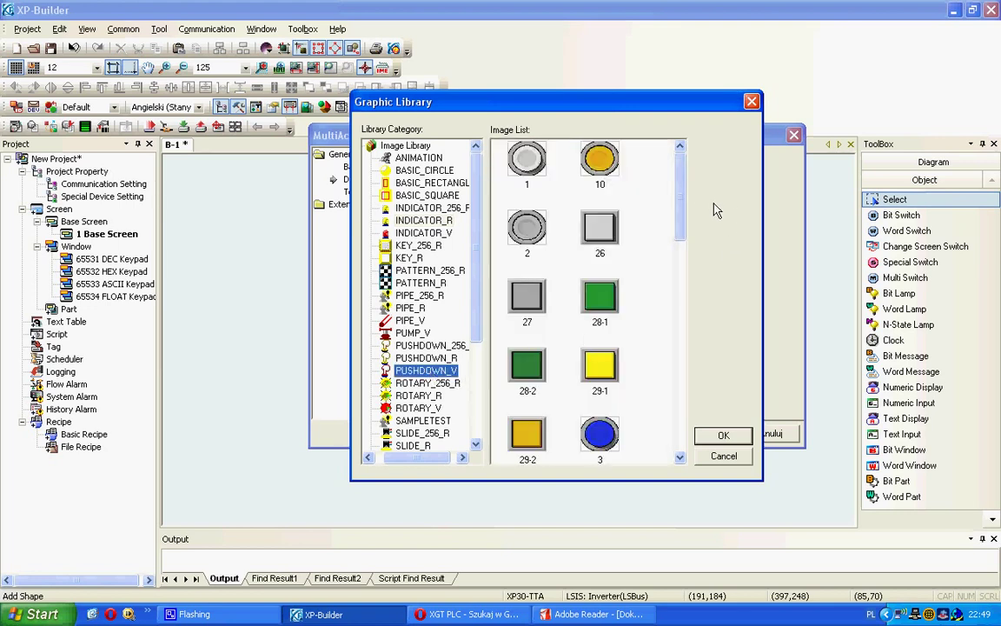
pyautogui.moveTo(679, 181); pyautogui.dragTo(676, 327)
pyautogui.scroll(-3, 665, 341)
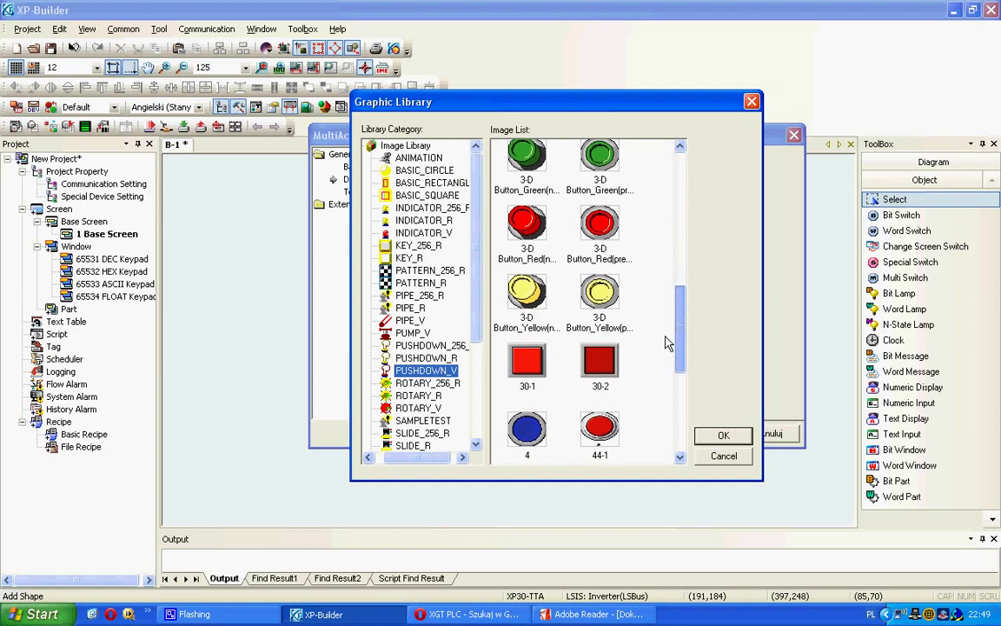
pyautogui.click(599, 209)
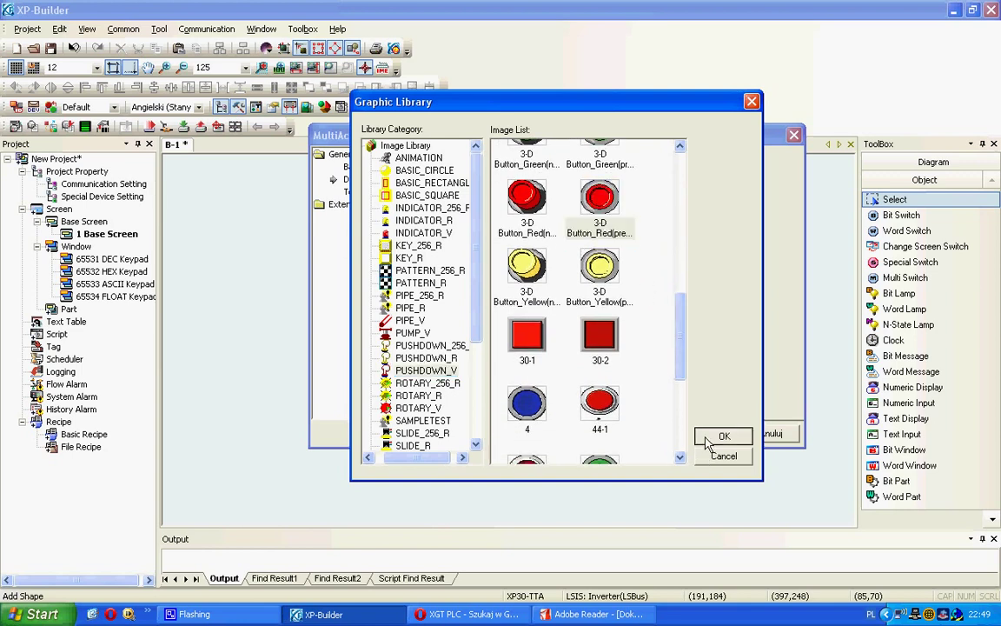
pyautogui.click(718, 437)
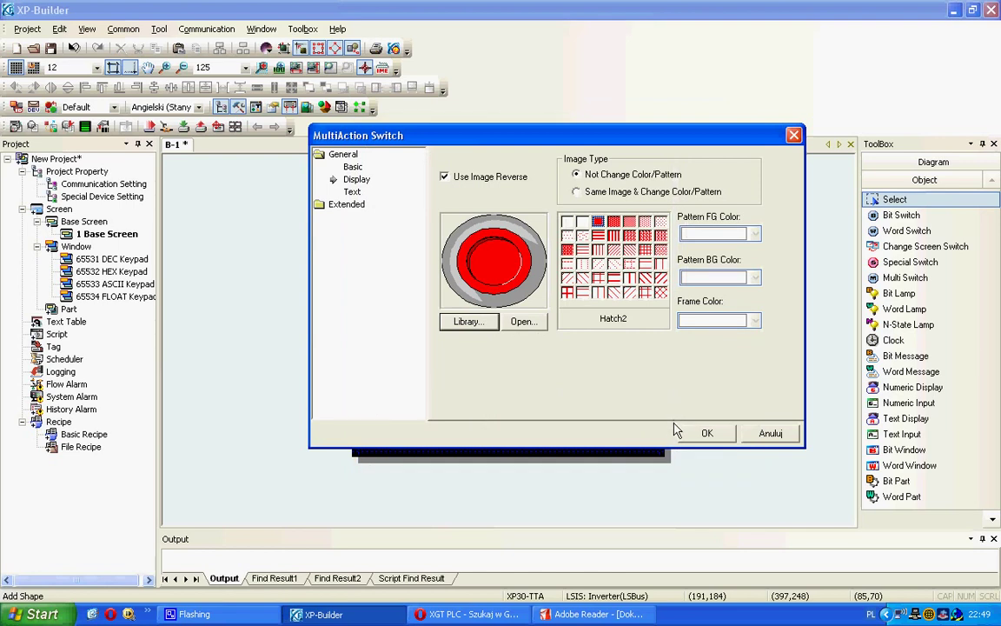
# - Give the STOP switch a word operation that sets device I0006 to the constant 1, and apply the switch settings
pyautogui.click(353, 166)
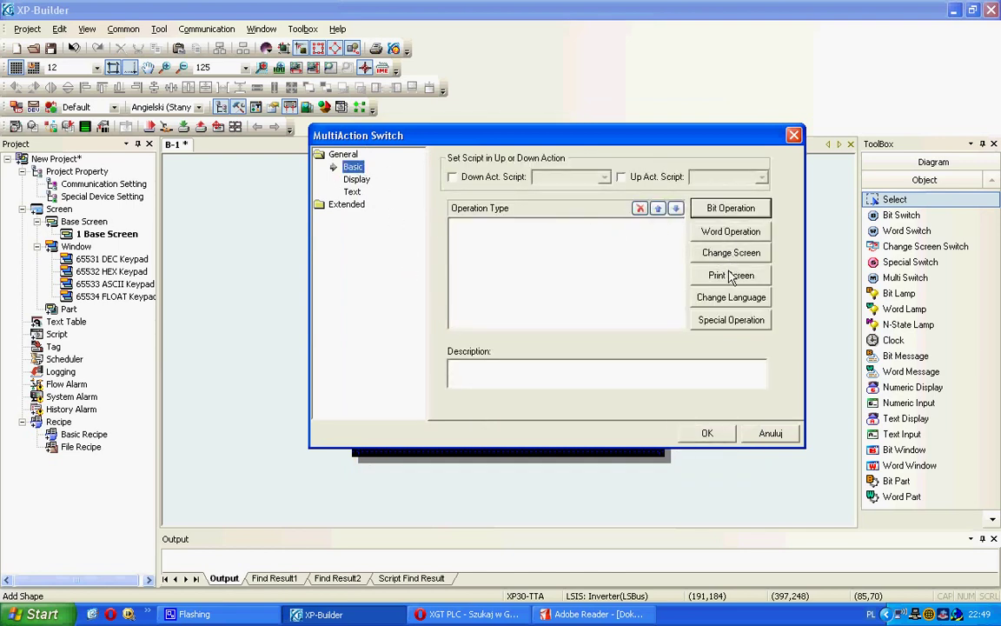
pyautogui.click(726, 299)
pyautogui.press('Escape')
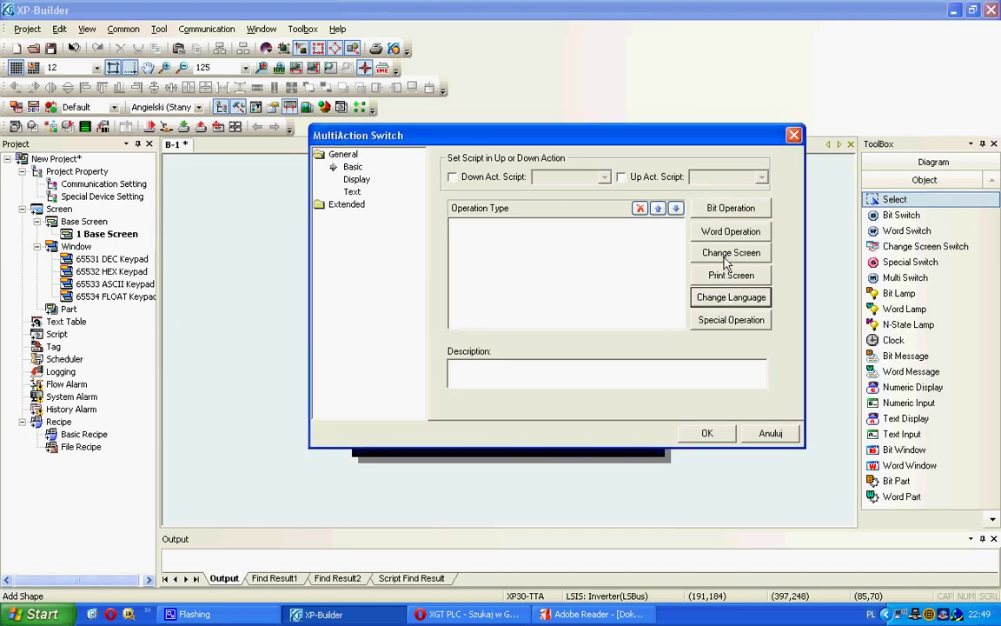
pyautogui.click(723, 233)
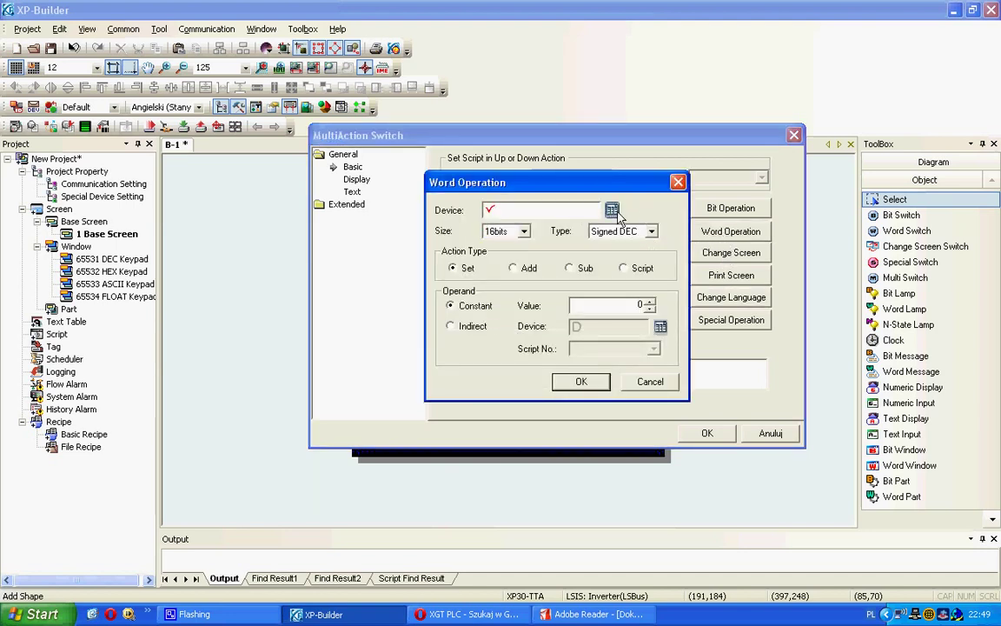
pyautogui.click(554, 209)
pyautogui.click(513, 258)
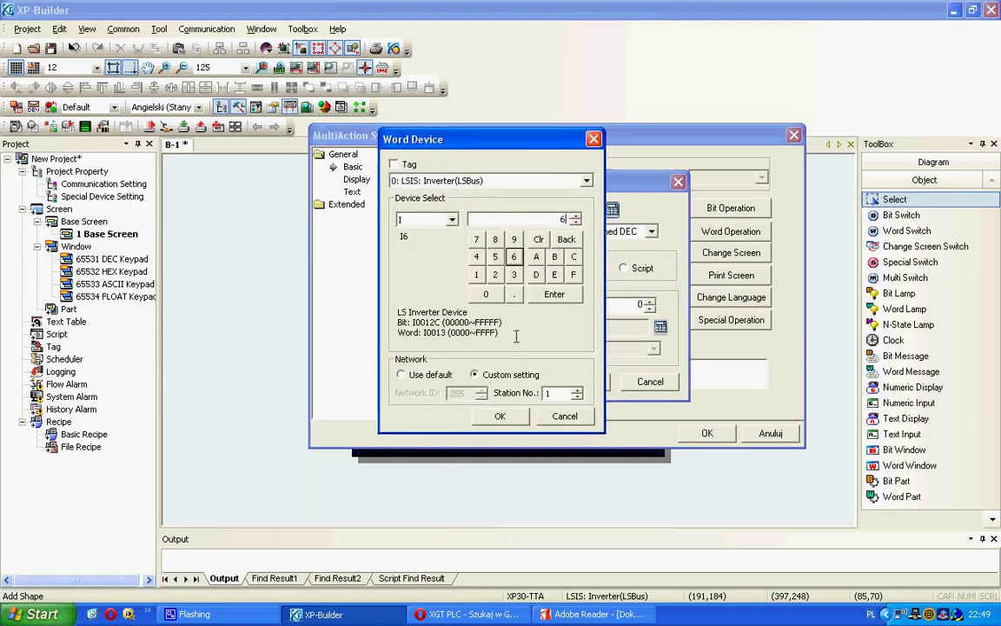
pyautogui.click(518, 418)
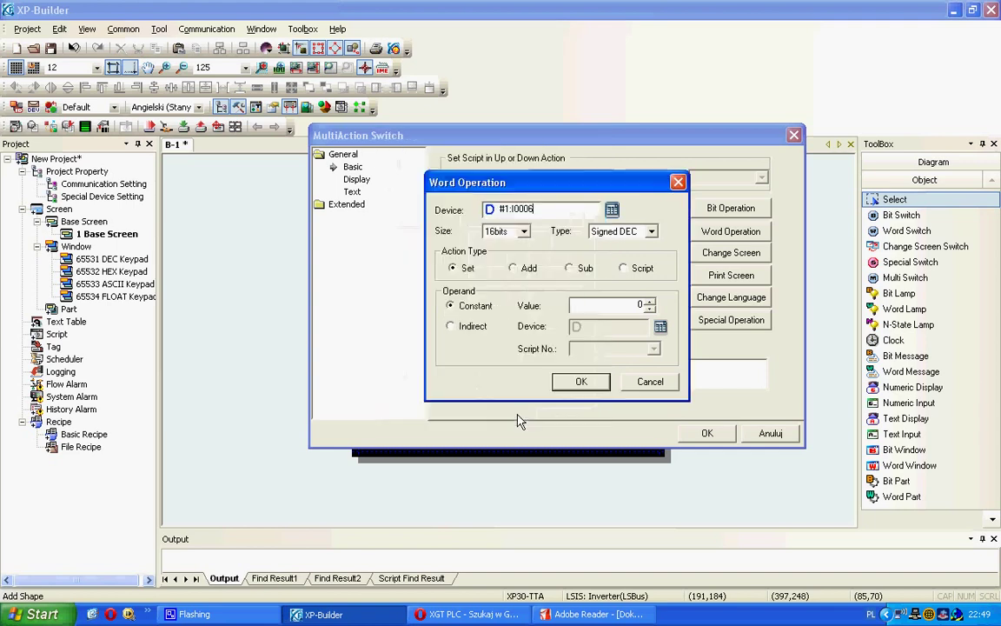
pyautogui.click(581, 381)
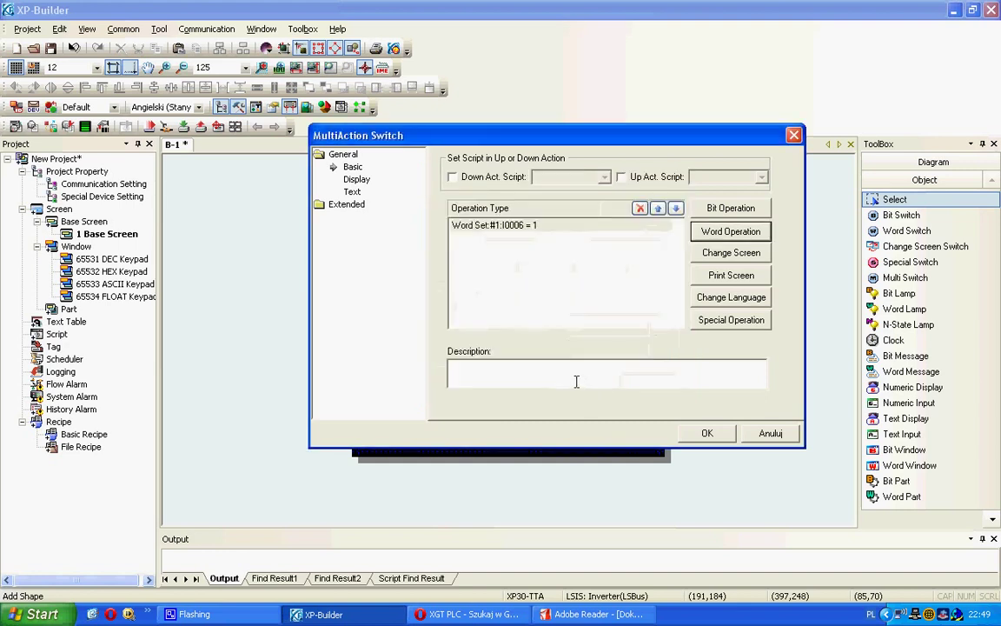
pyautogui.click(717, 437)
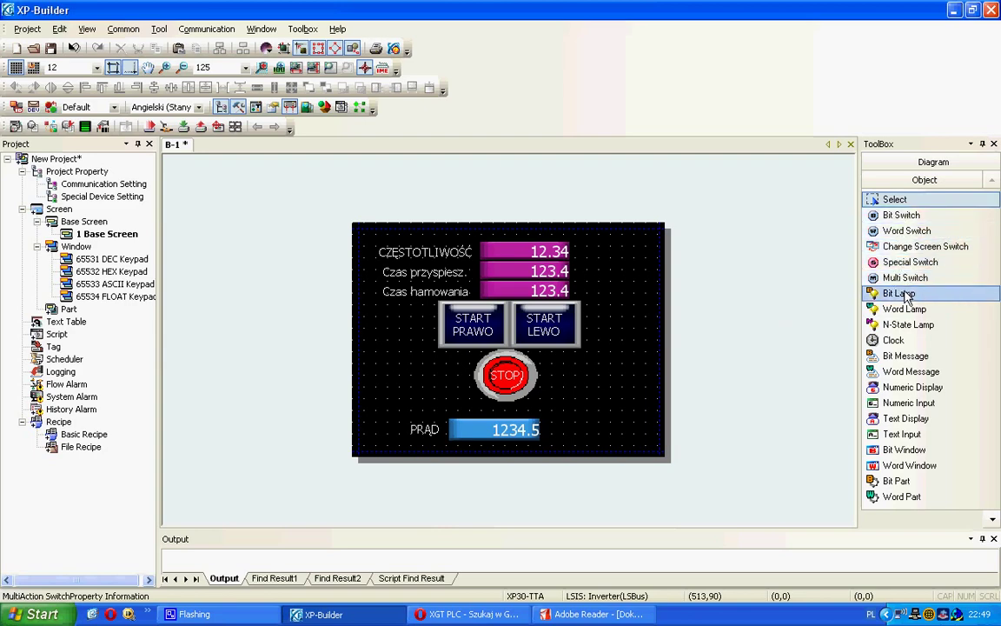
# - Check the run command bits of address 0x0006 in the Adobe Reader iG5A manual and return to XP-Builder
pyautogui.click(594, 613)
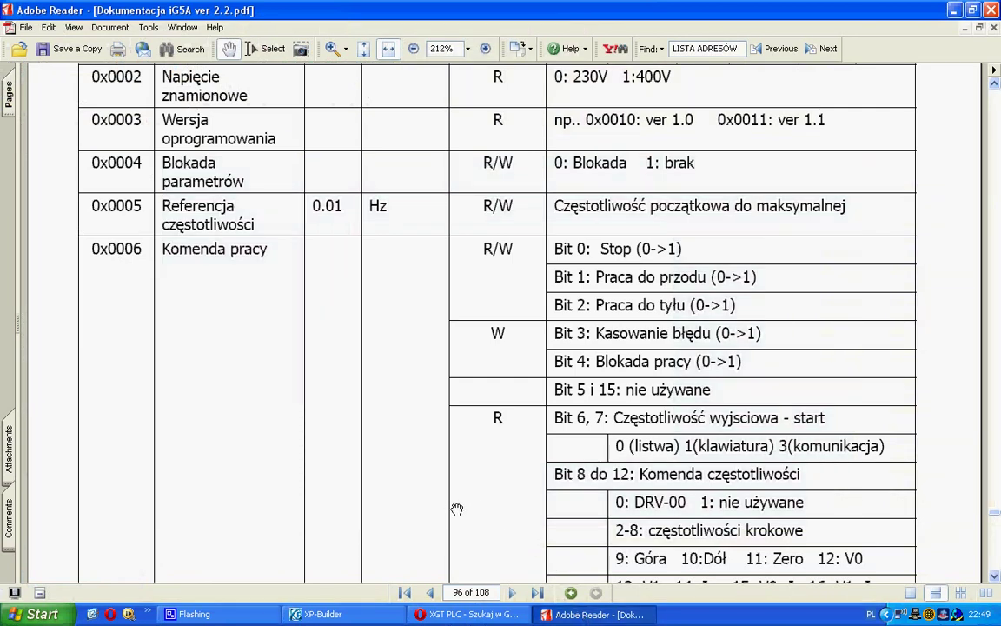
pyautogui.scroll(3, 431, 465)
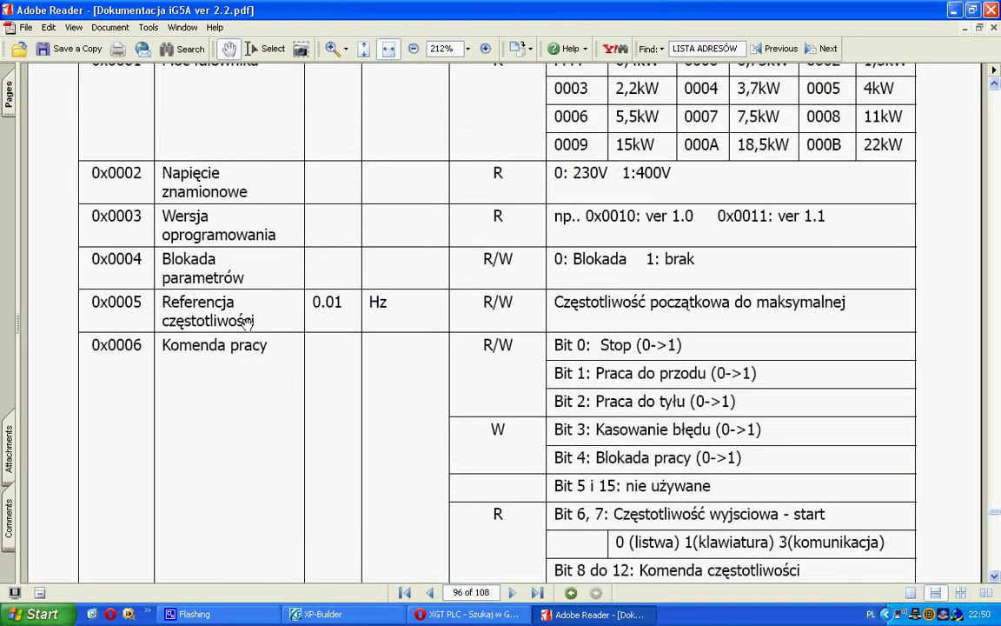
pyautogui.click(371, 620)
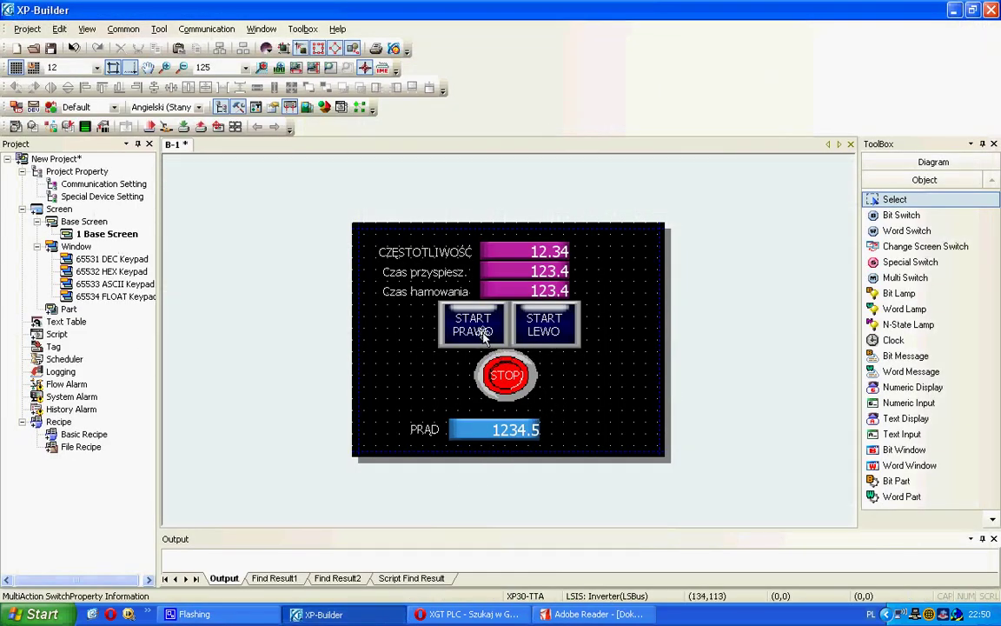